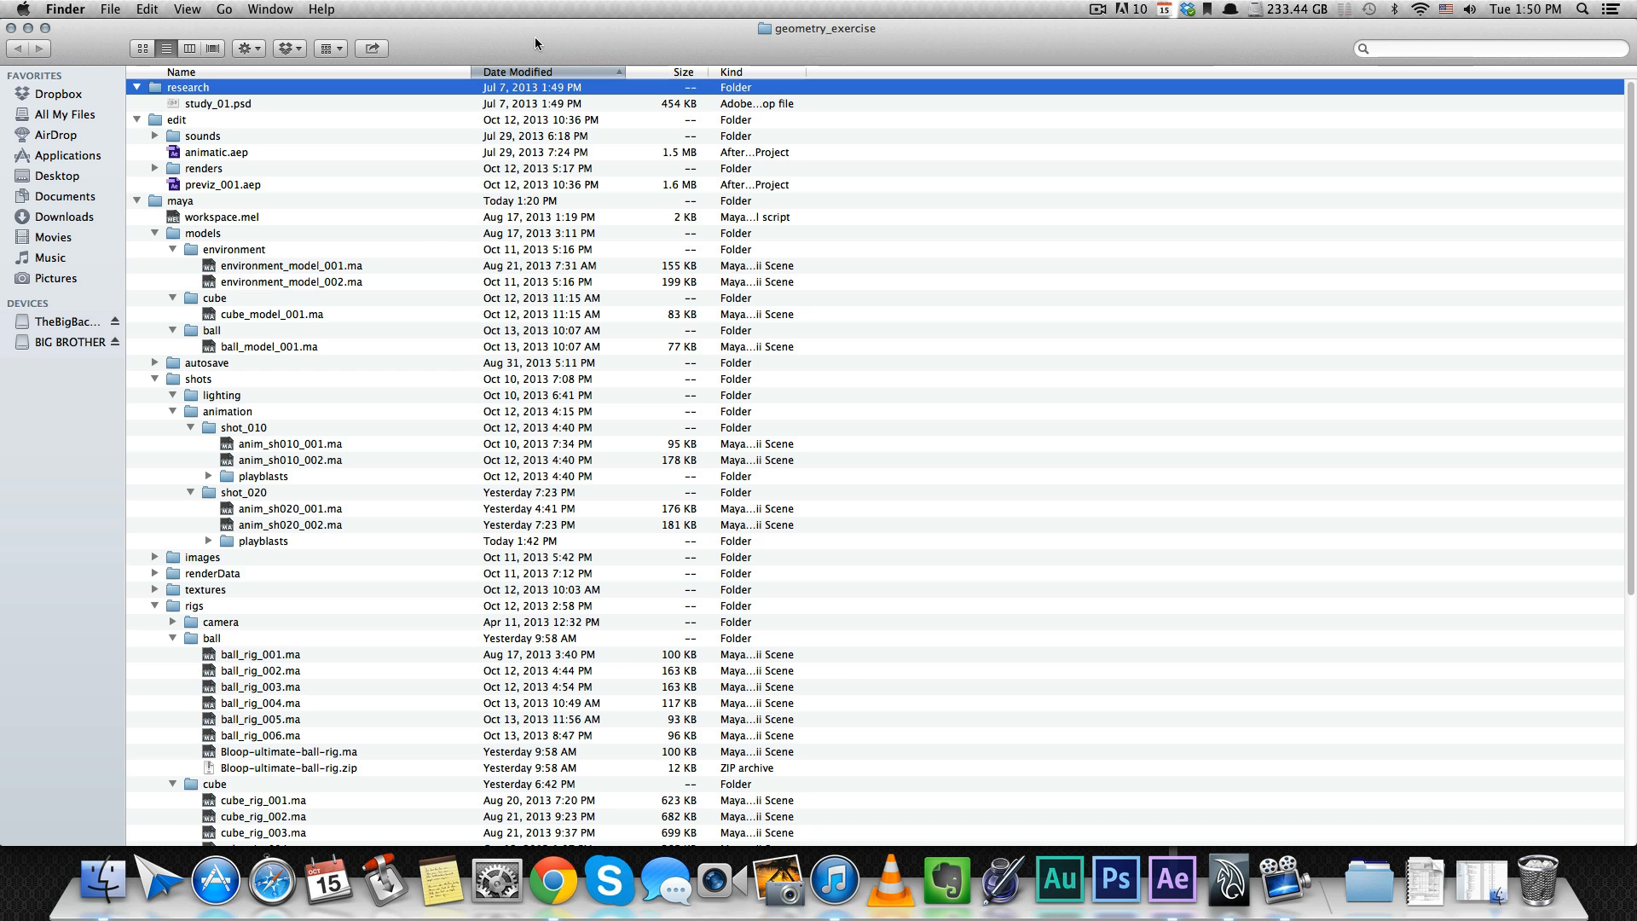
Step: Preview the storyboard Photoshop files in the storybaord folder, starting with storyboard_template.psd and continuing to GE_10_001.psd
scroll(413, 220, "down", 10)
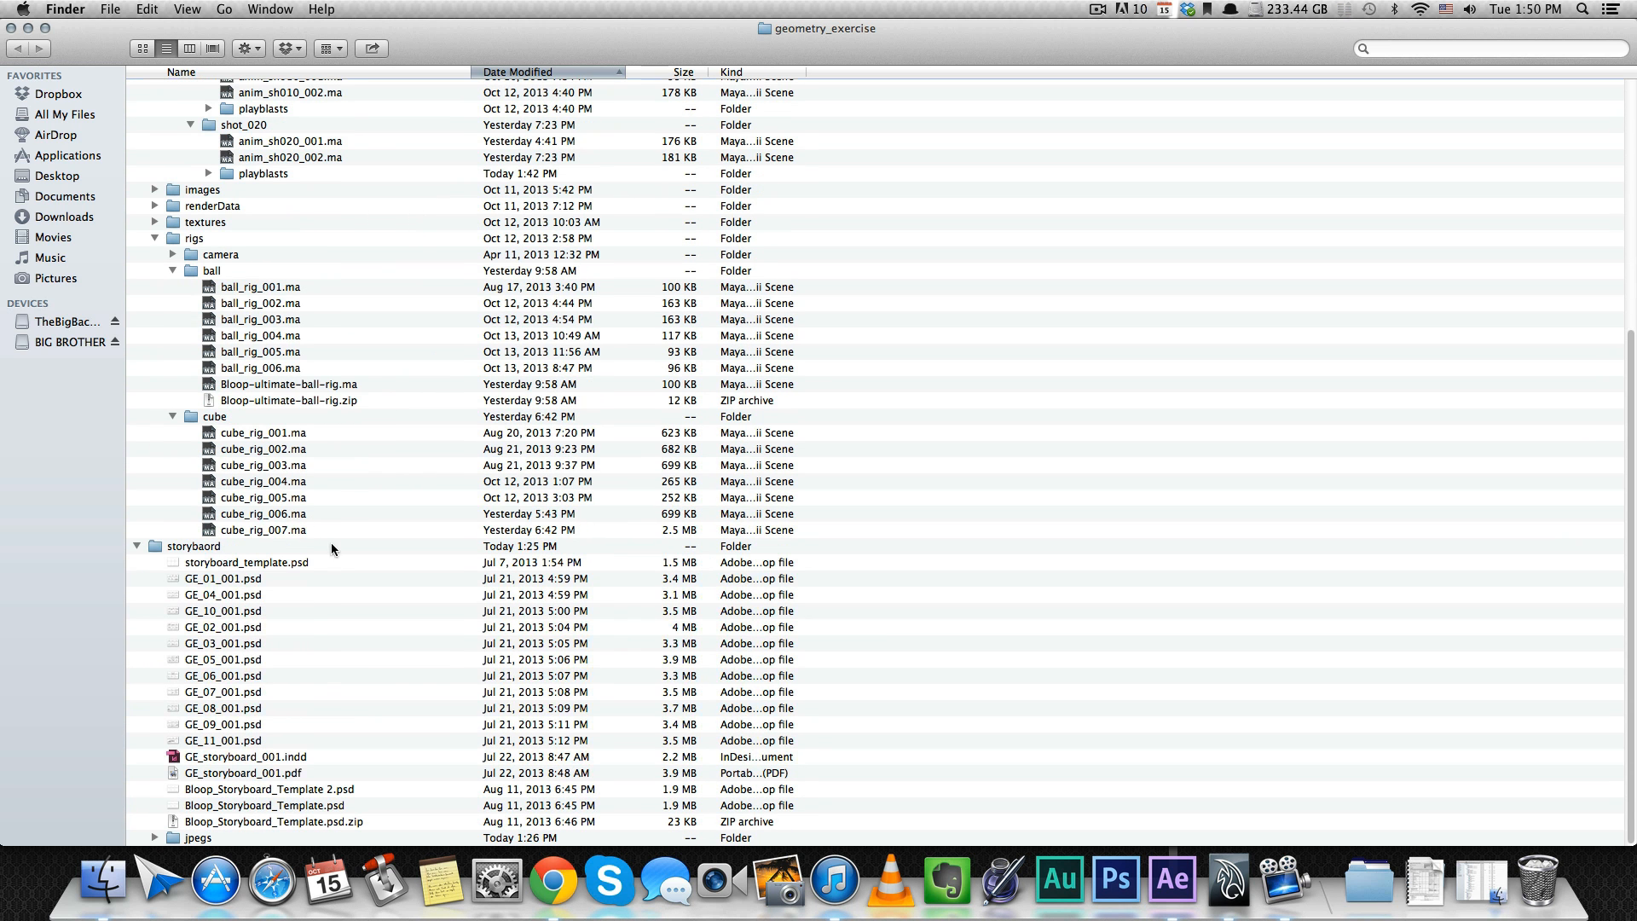
left_click(321, 563)
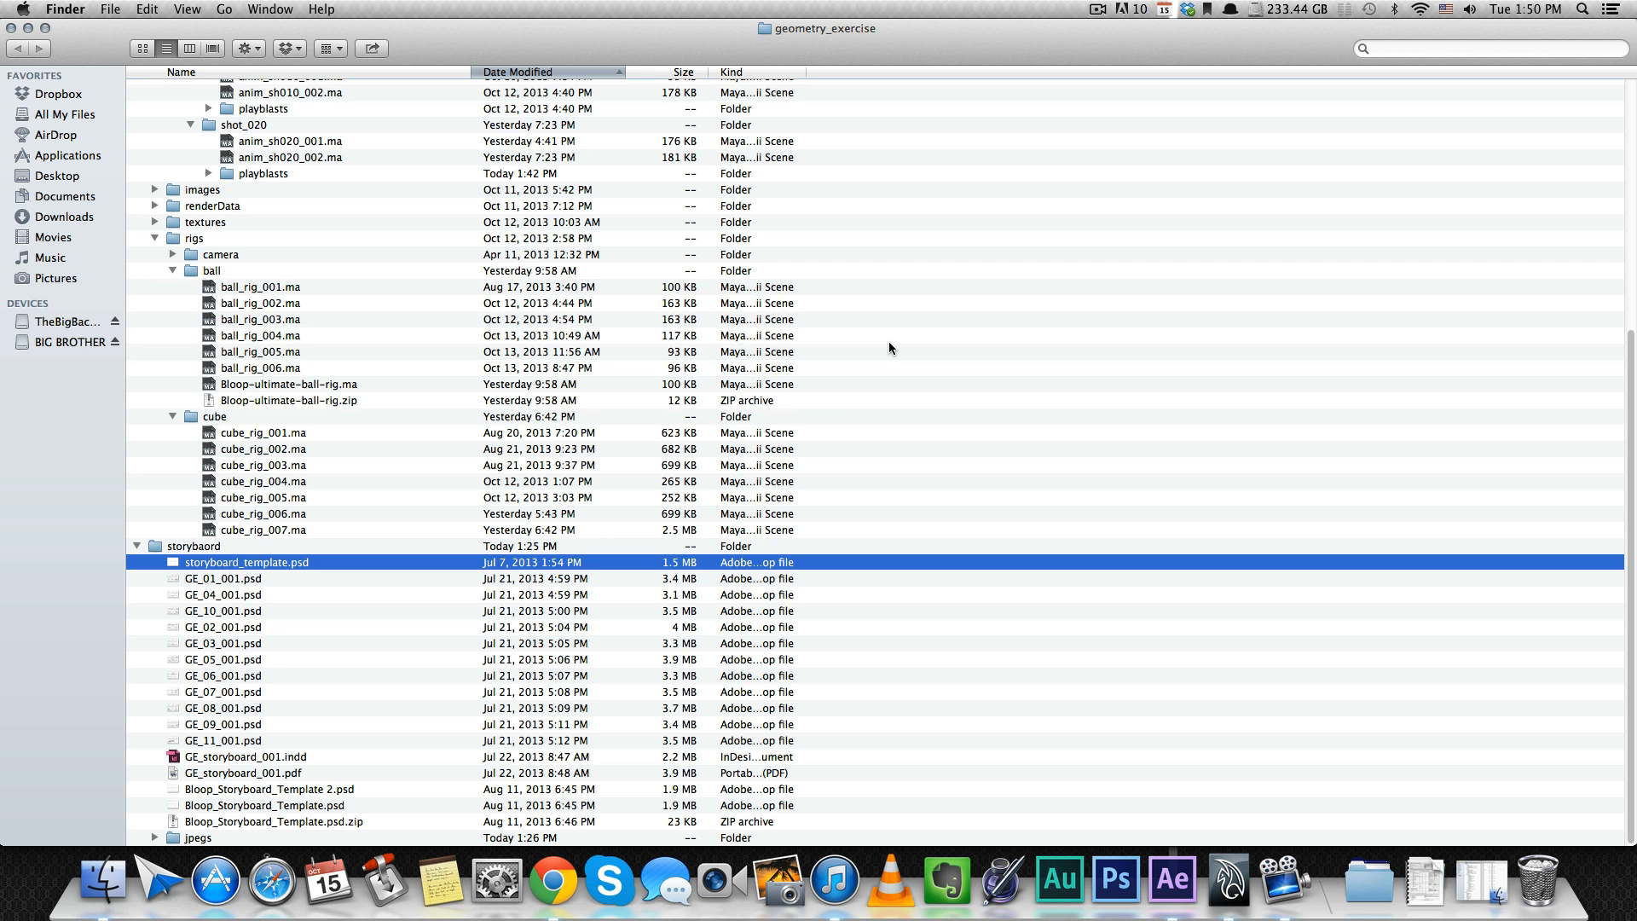
key("space")
key("Down")
key("Down")
key("Down")
key("Down")
key("Down")
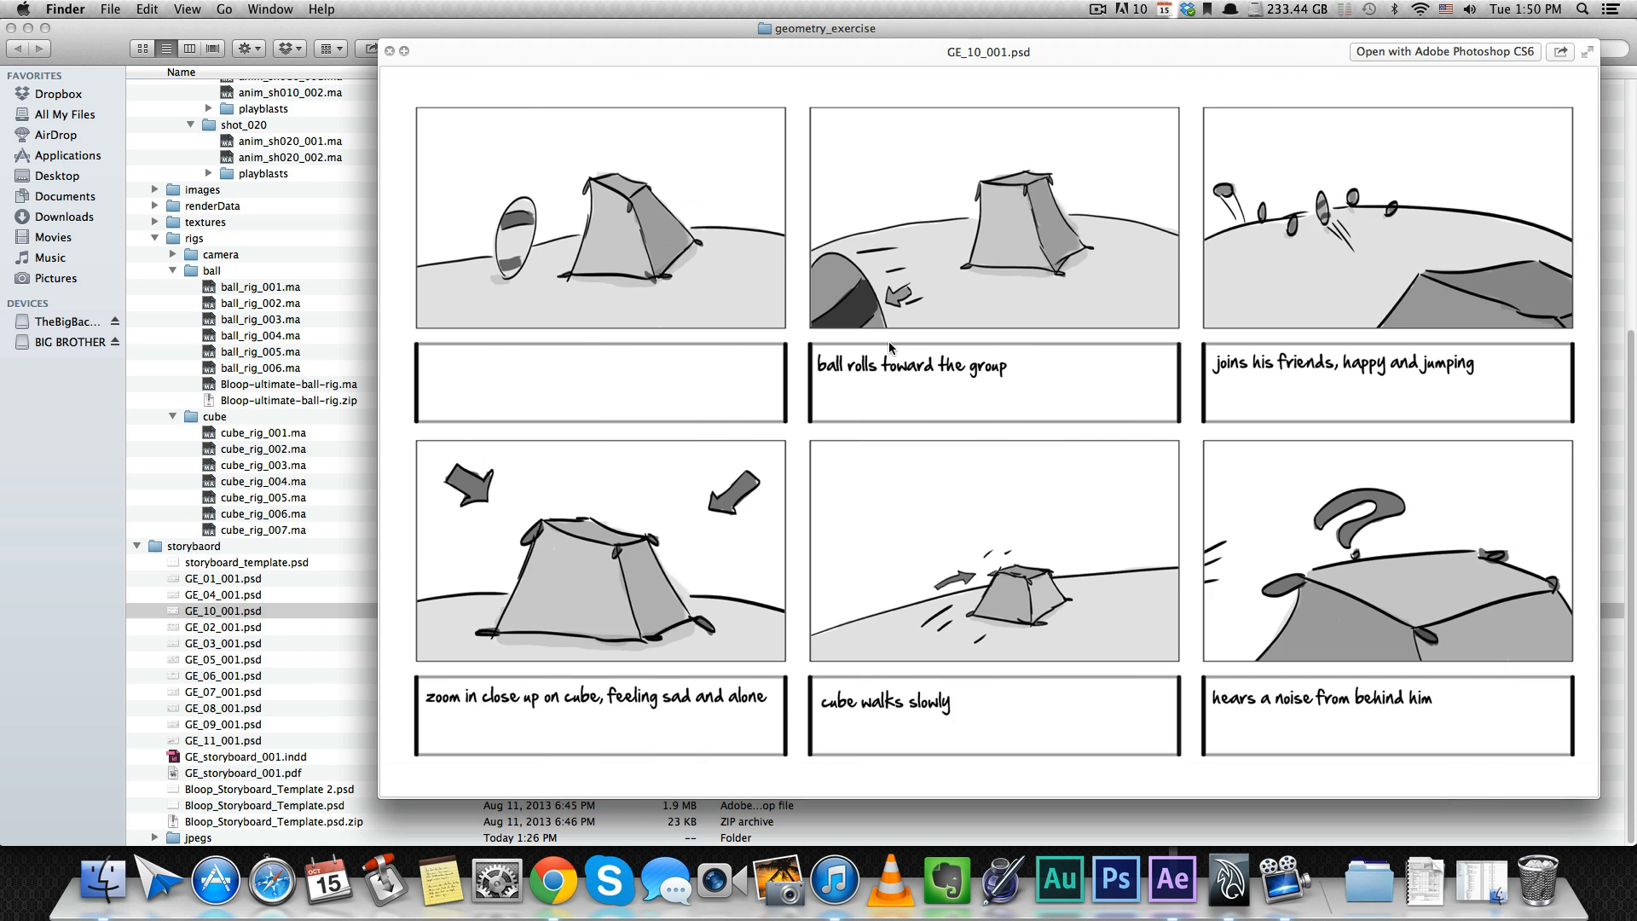
key("space")
Step: Collapse the storybaord folder and select the research folder at the start of the project listing
key("Left")
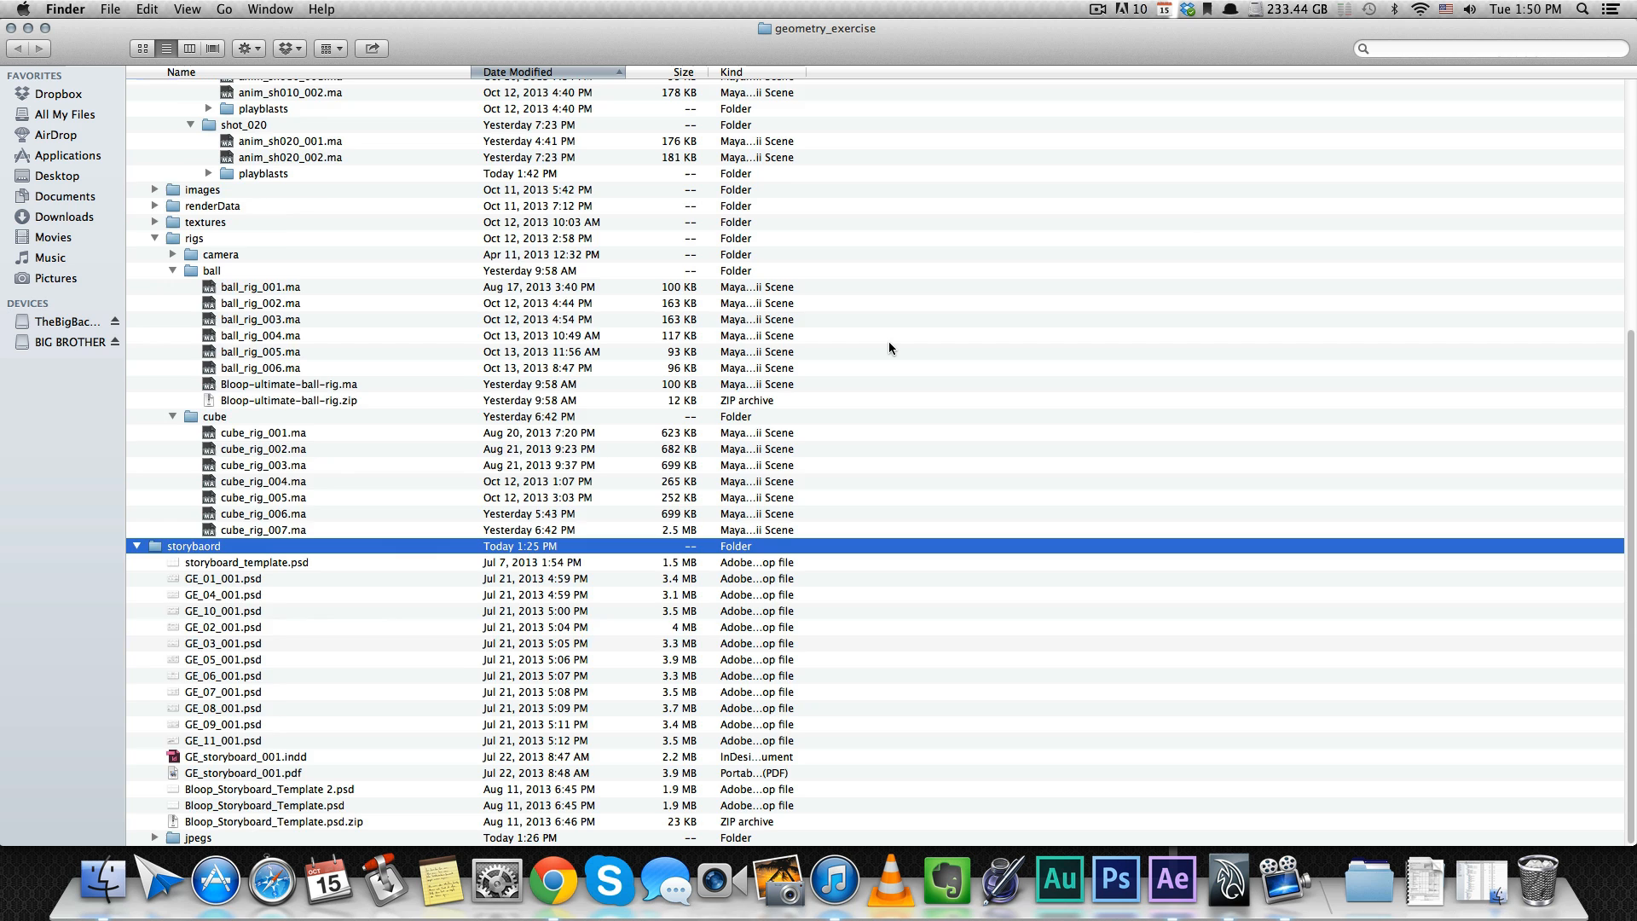
key("Left")
scroll(888, 348, "up", 1)
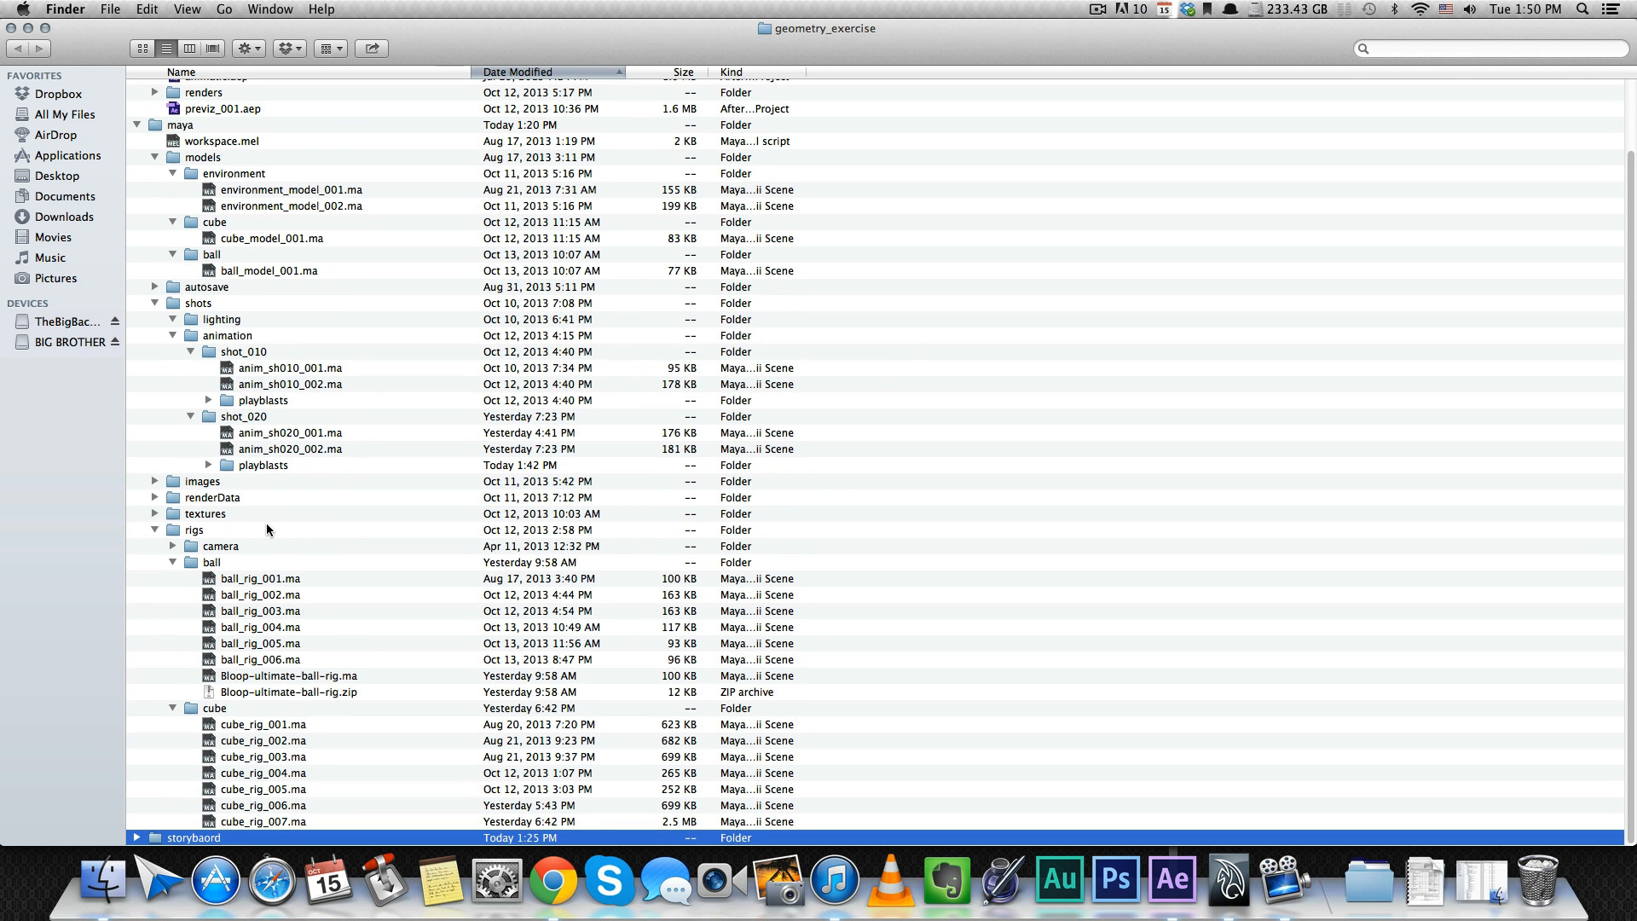
scroll(241, 302, "up", 4)
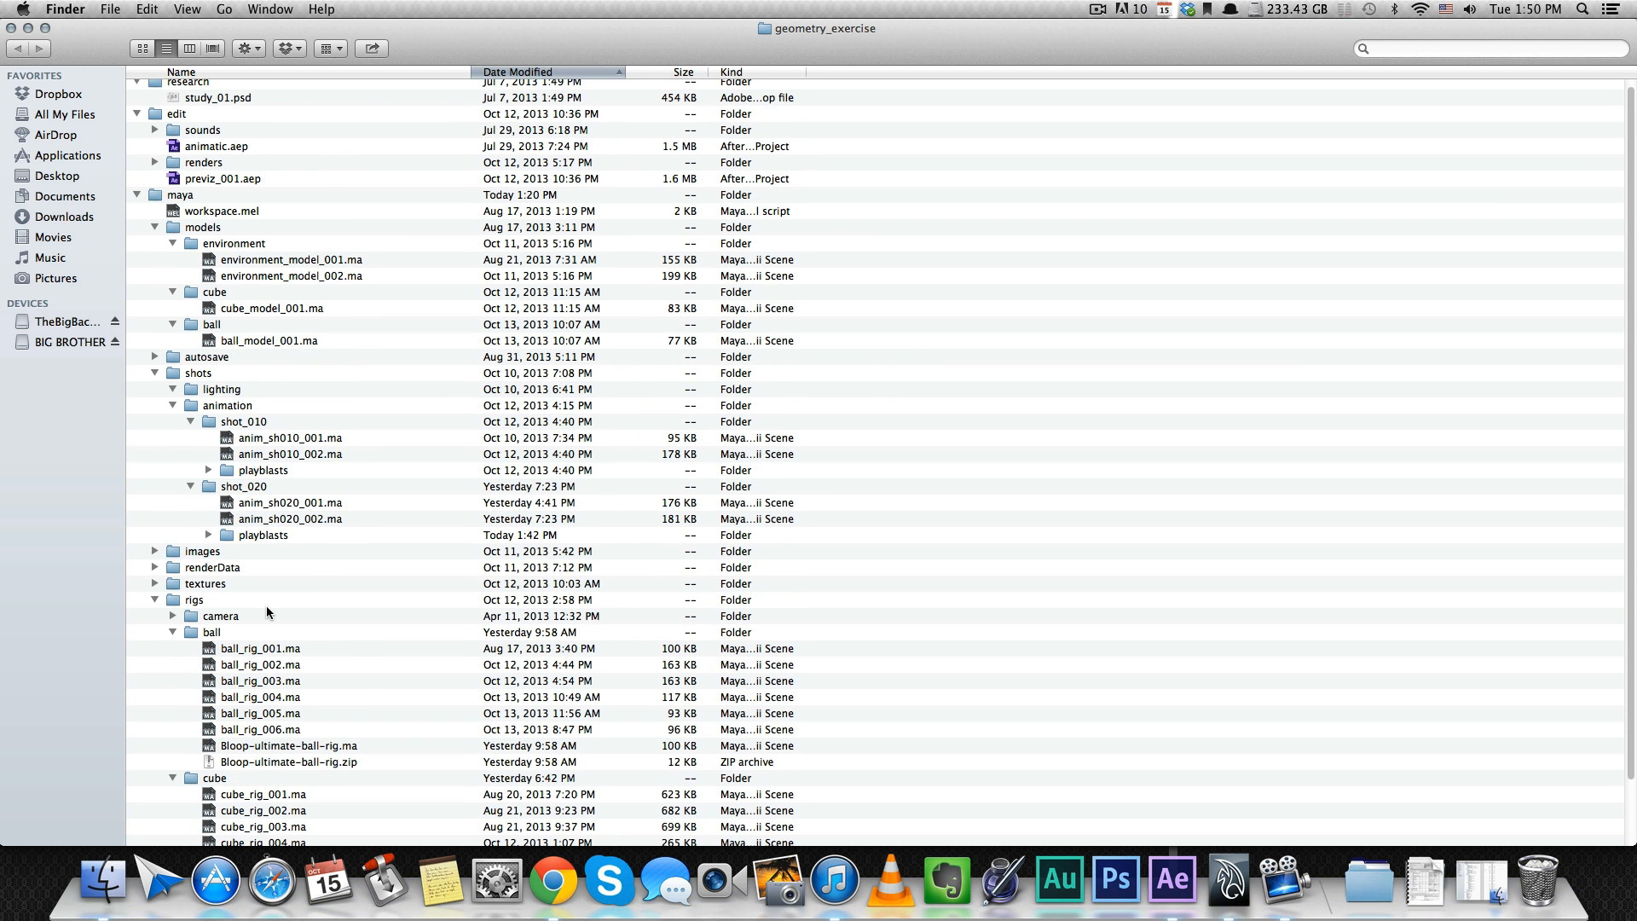
scroll(254, 579, "up", 1)
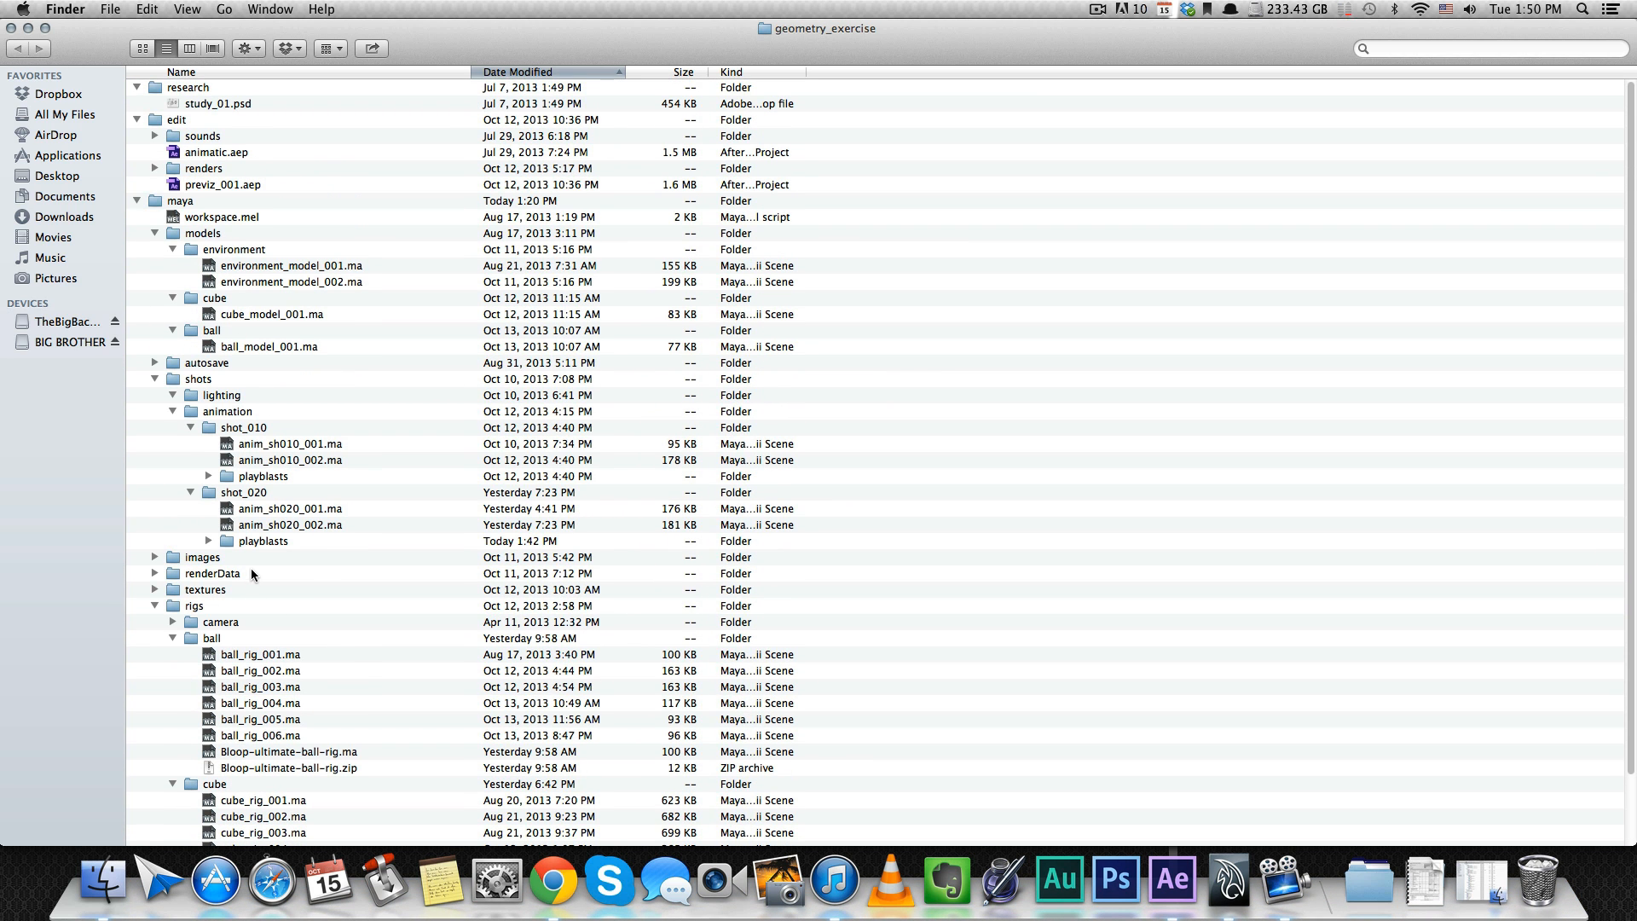
left_click(249, 88)
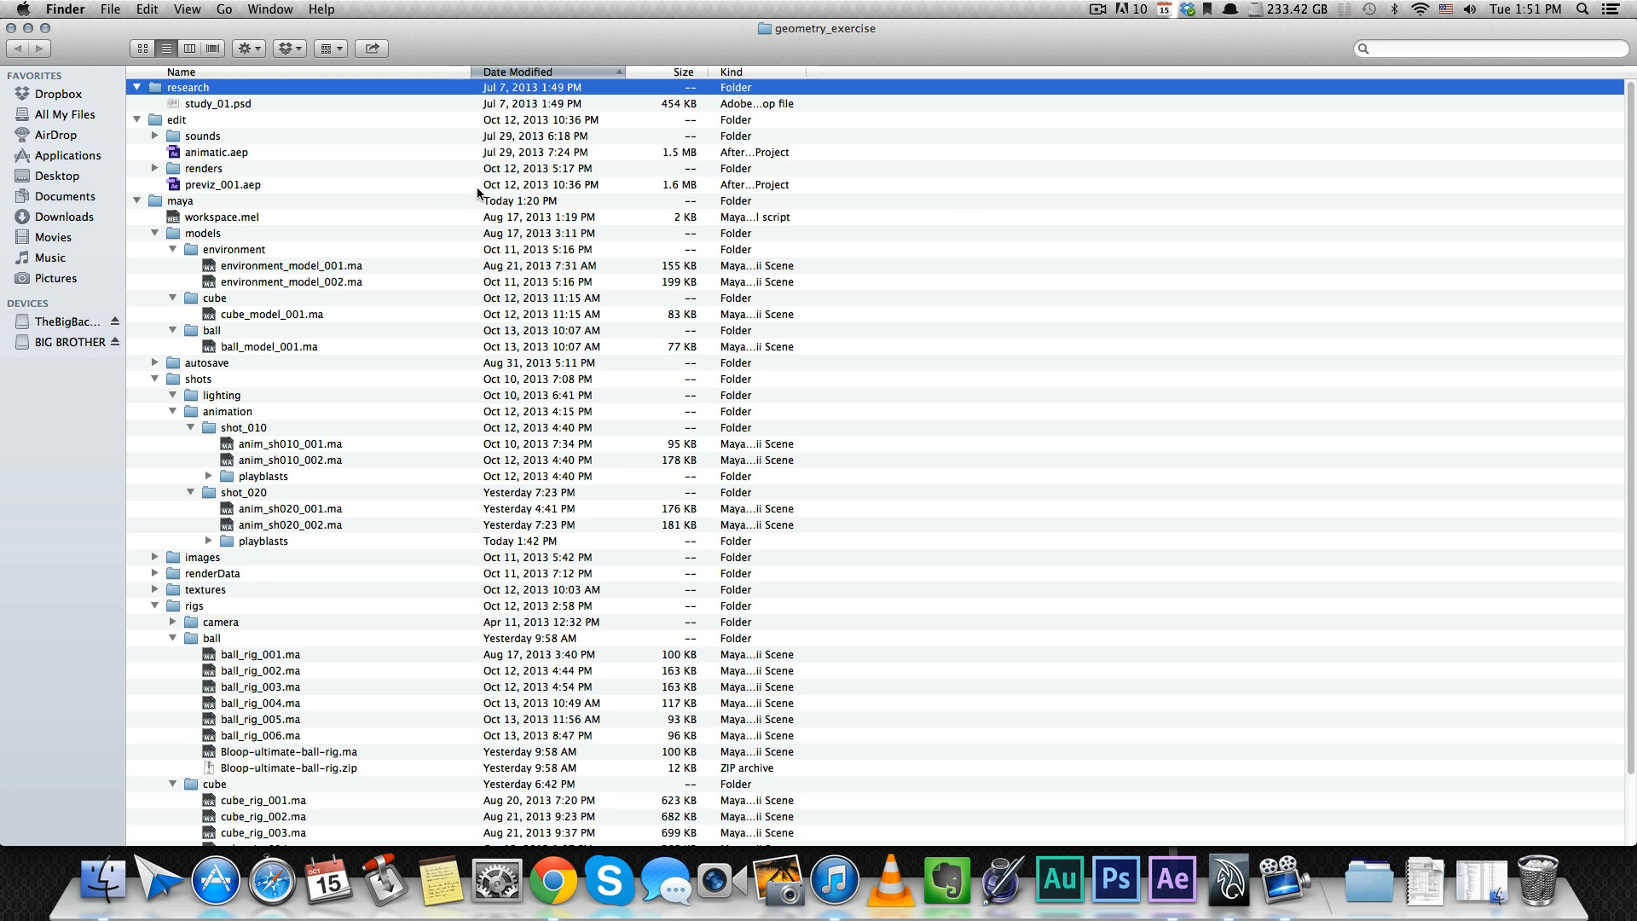
Step: Look through the maya folder's models directory and its environment, cube and ball subfolders
scroll(478, 192, "down", 1)
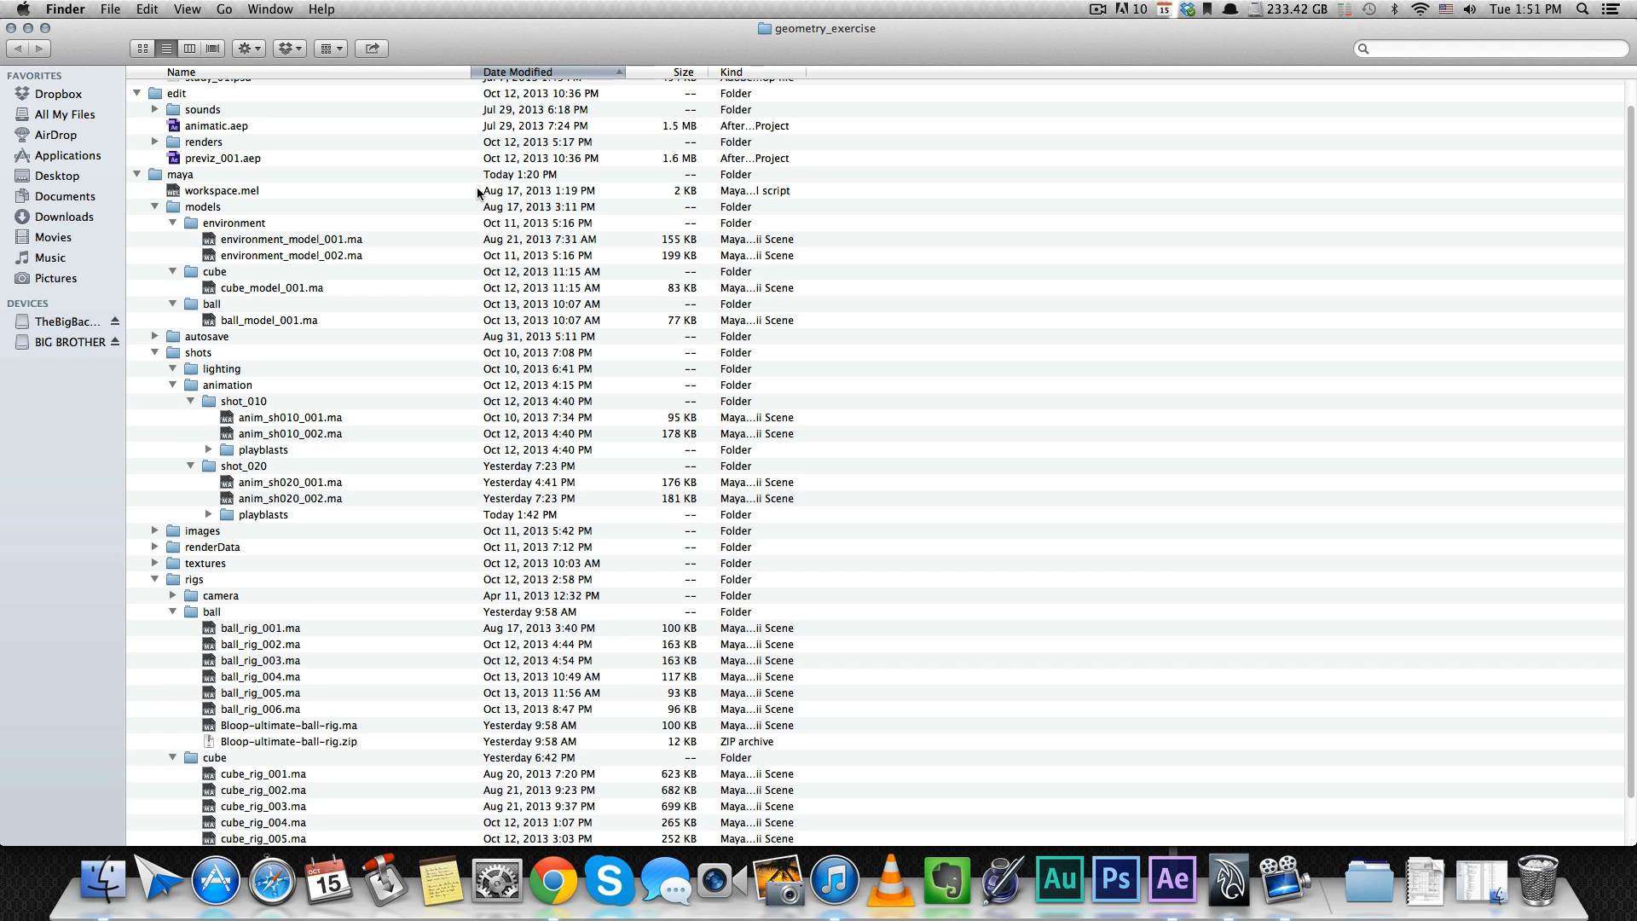
scroll(344, 367, "down", 2)
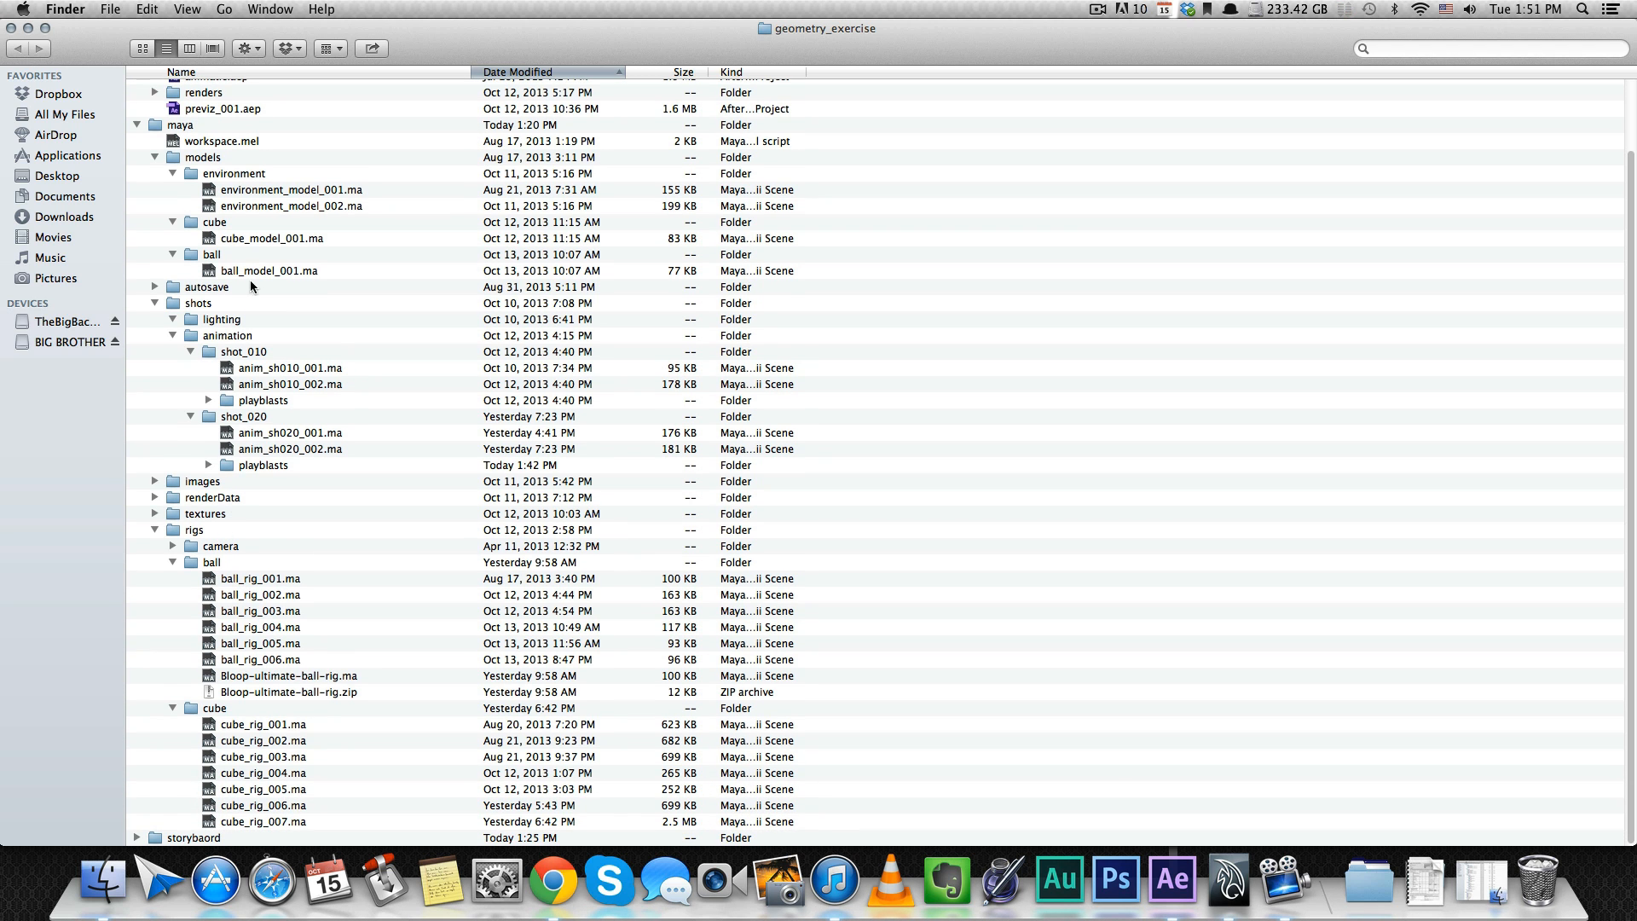
left_click(194, 126)
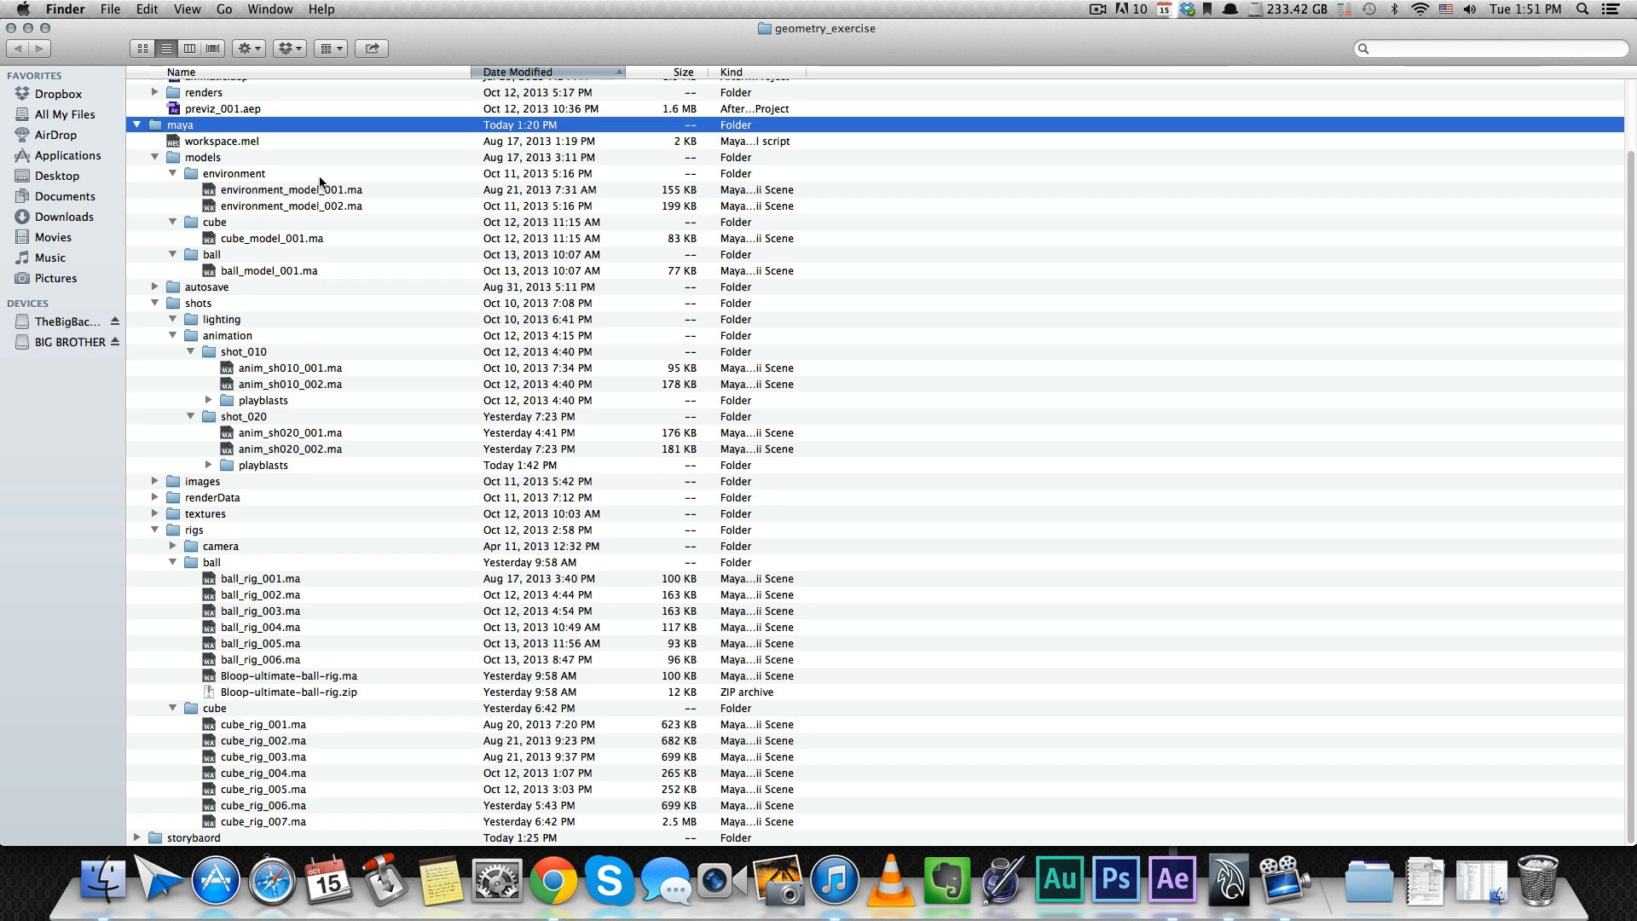
left_click(247, 160)
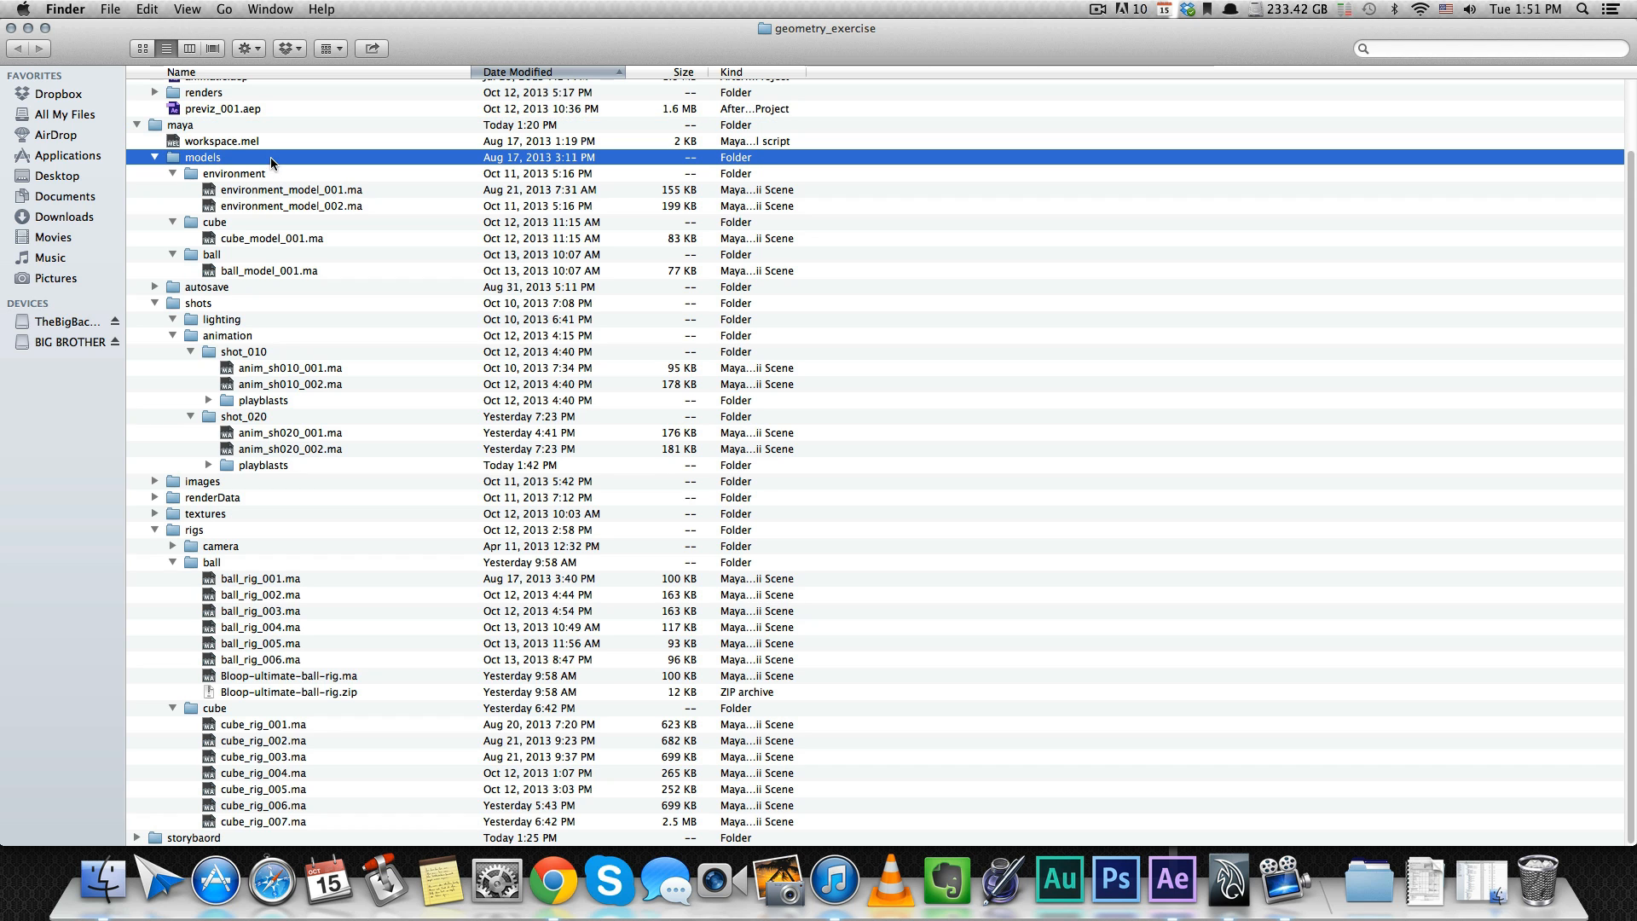
left_click(254, 177)
left_click(241, 225)
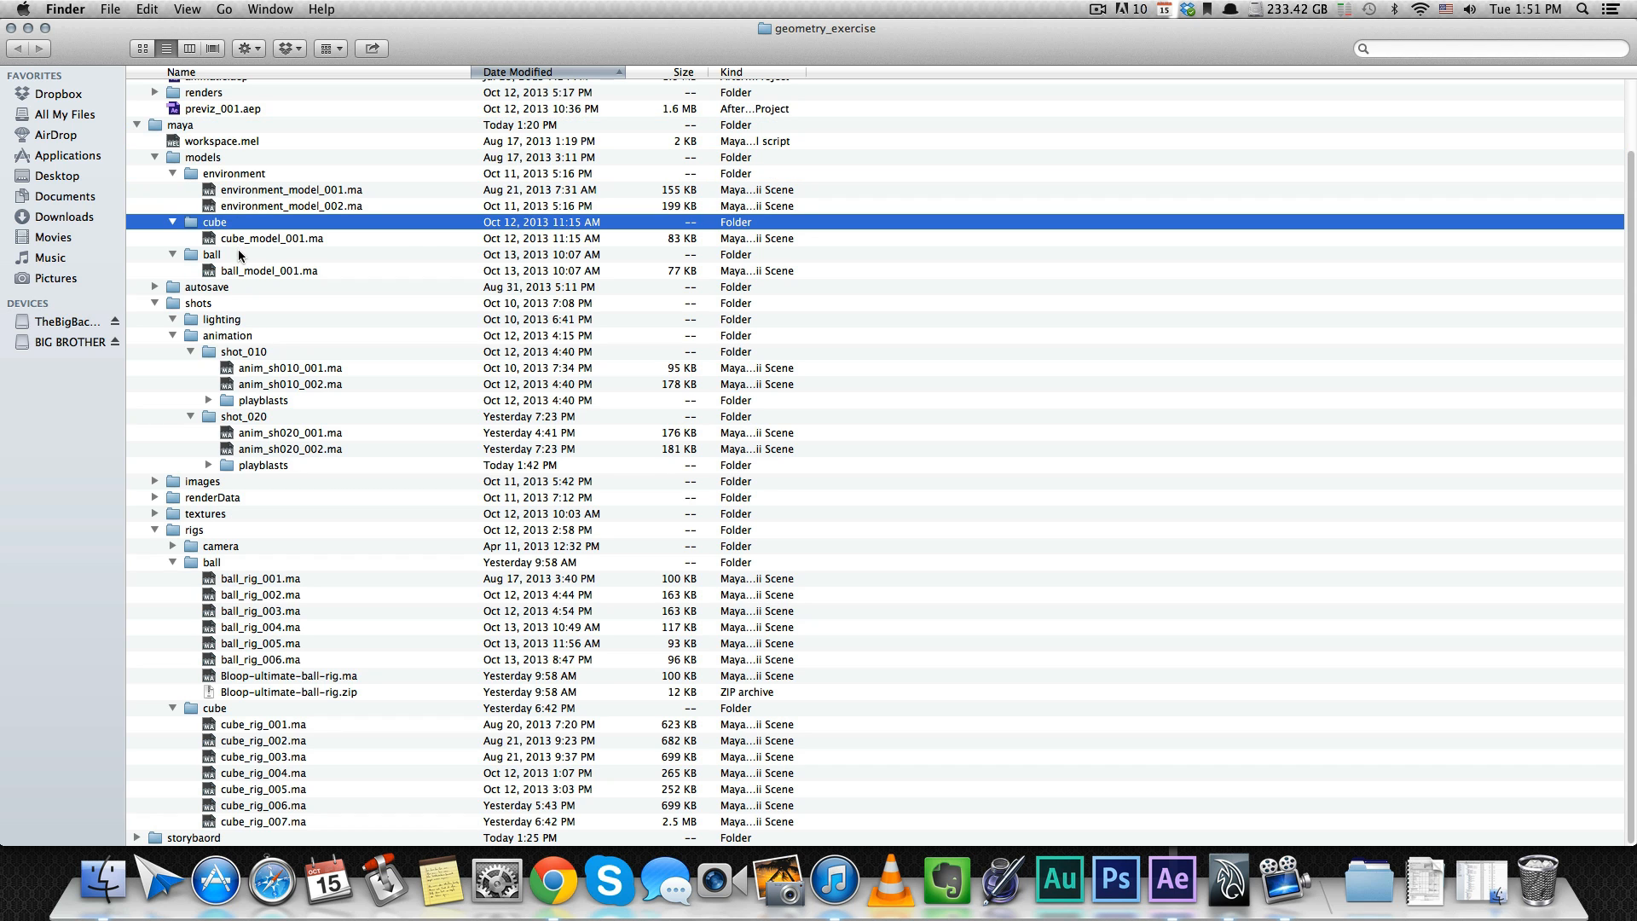
left_click(241, 254)
Step: Open cube_model_001.ma from the cube models folder in Maya without saving the previously open scene
left_click(249, 225)
double_click(291, 239)
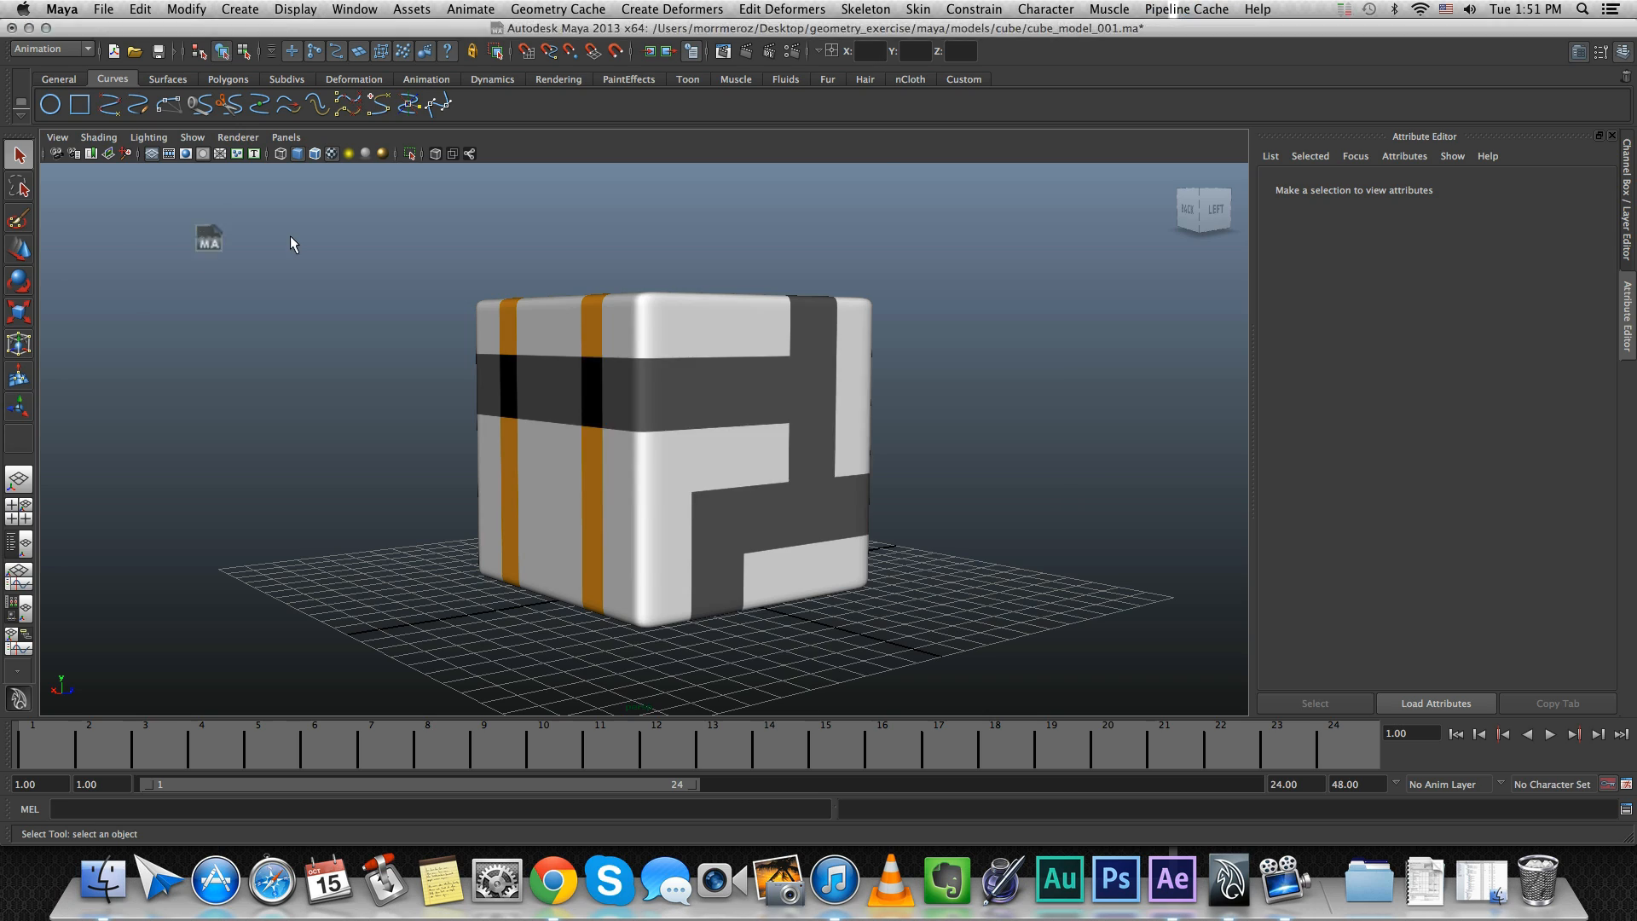
left_click(813, 443)
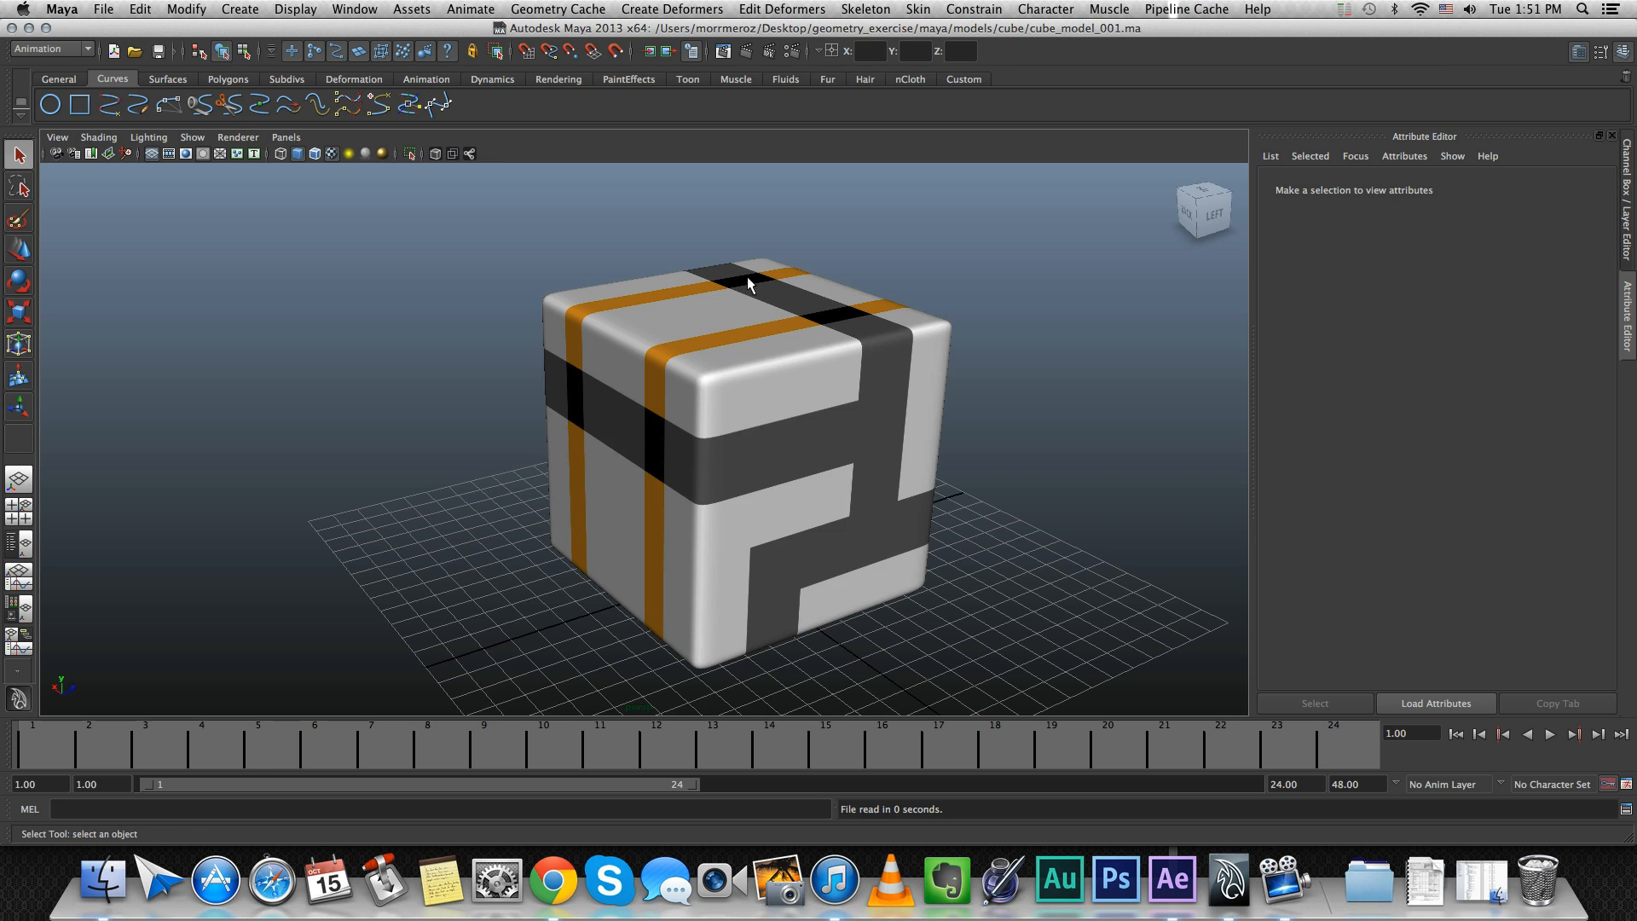
Step: Examine the cube model from several angles, including its wireframe when the mesh is selected
left_click_drag(747, 281, 681, 309, "alt")
left_click(681, 310)
left_click_drag(855, 314, 738, 344, "alt")
scroll(770, 302, "down", 3)
scroll(770, 302, "down", 2)
scroll(769, 306, "up", 5)
left_click(776, 287)
left_click(739, 344)
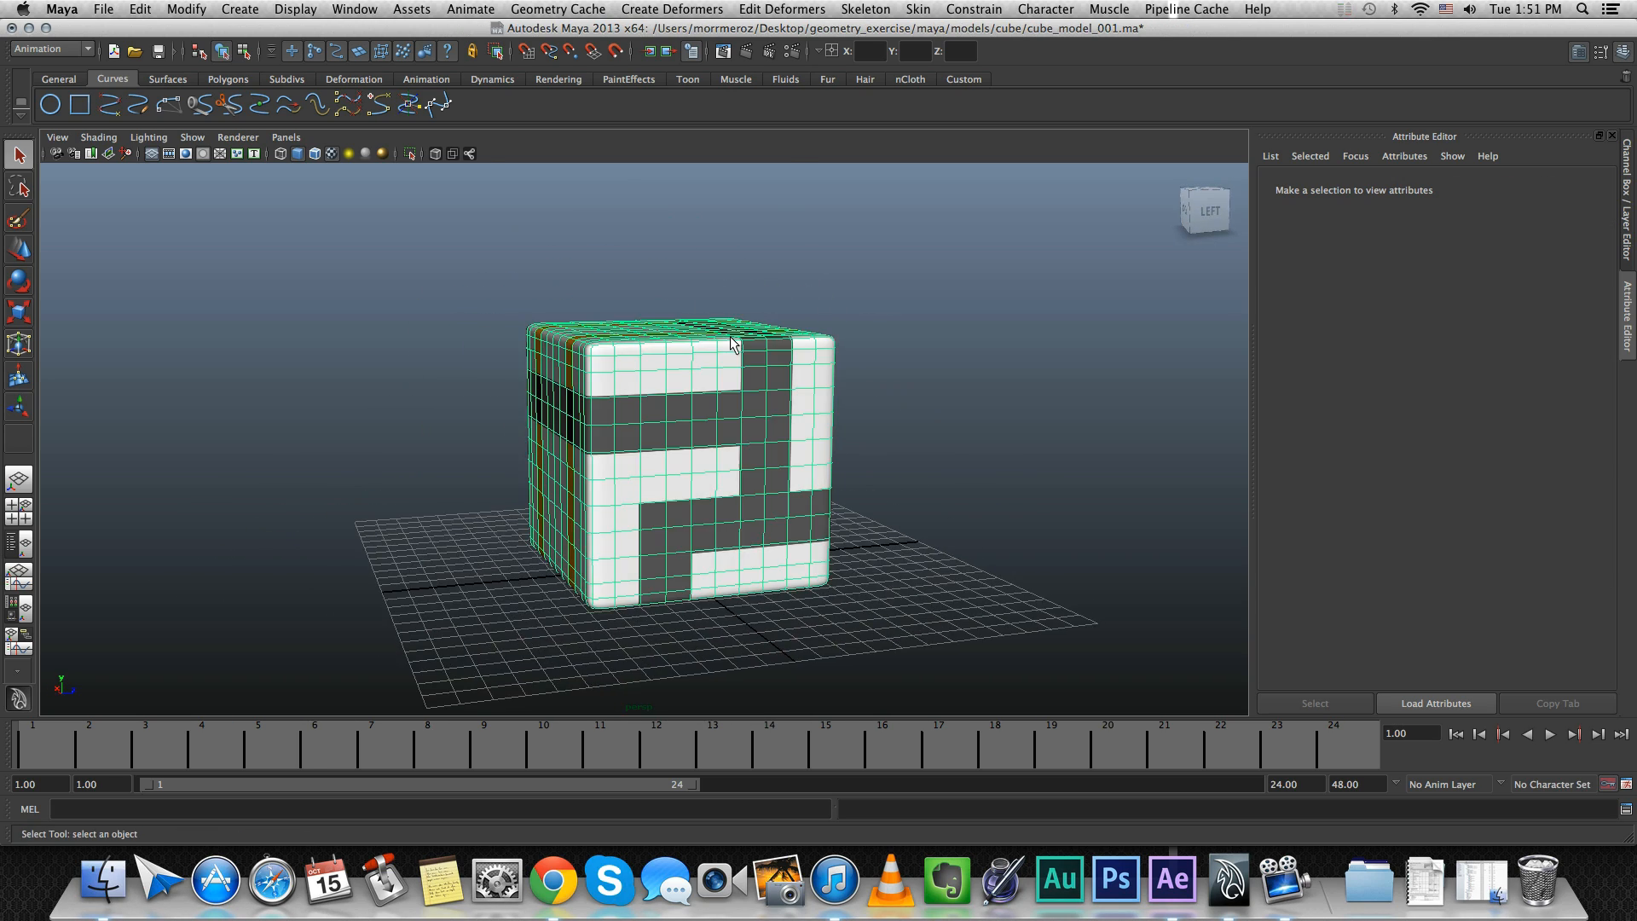
left_click(777, 272)
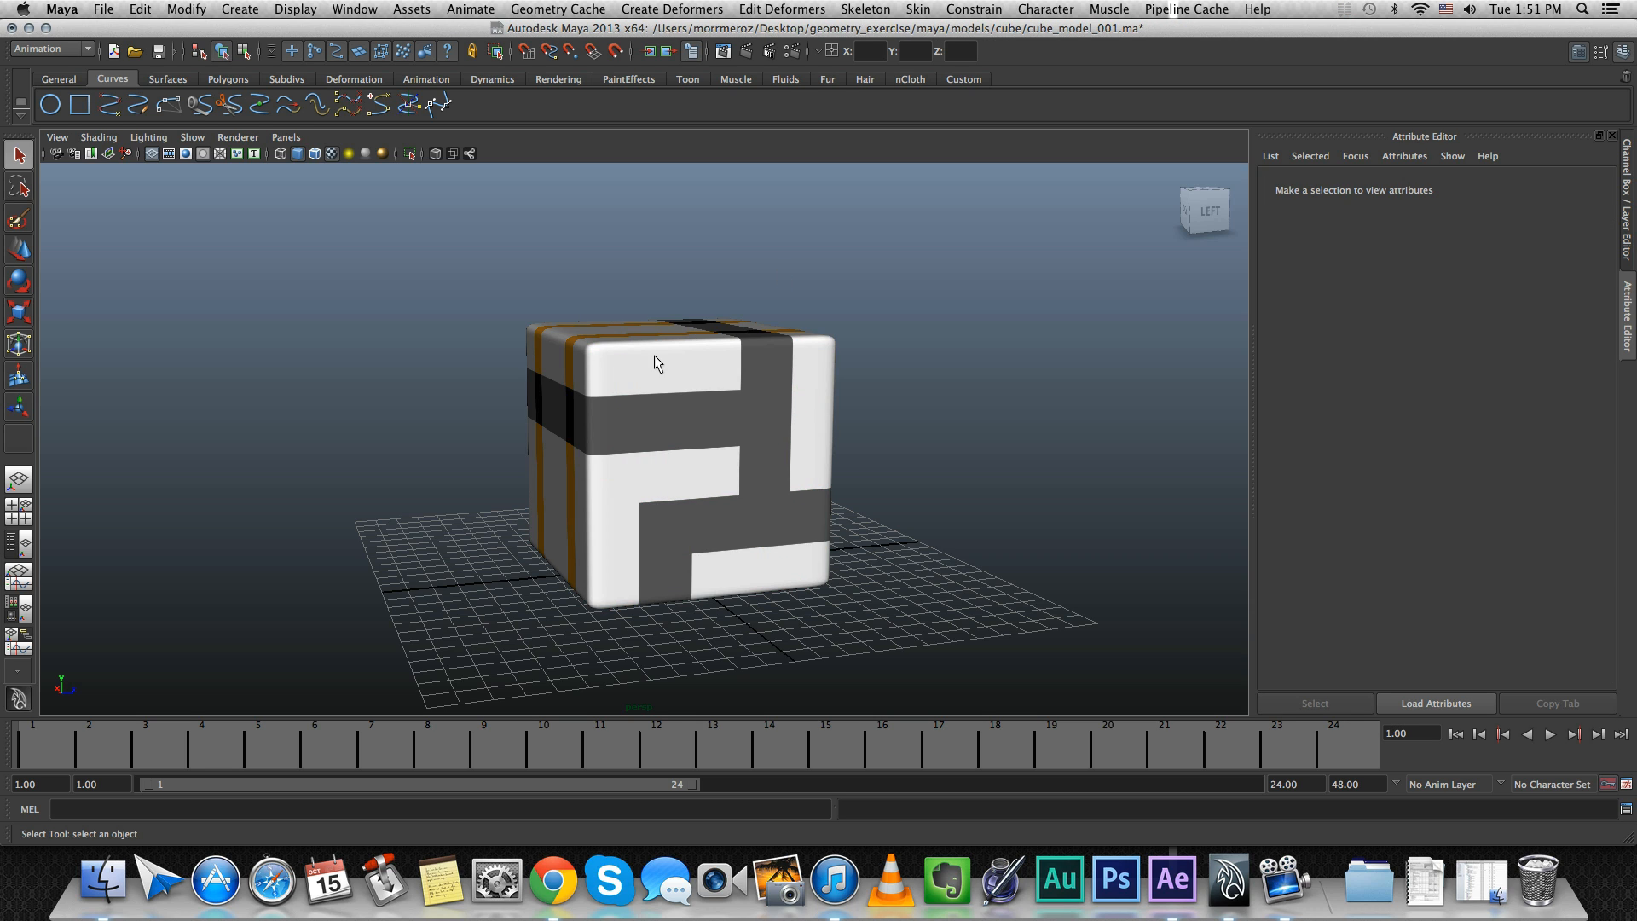
Step: Switch to Finder, collapse the models folder and expand the camera folder inside rigs
left_click(103, 875)
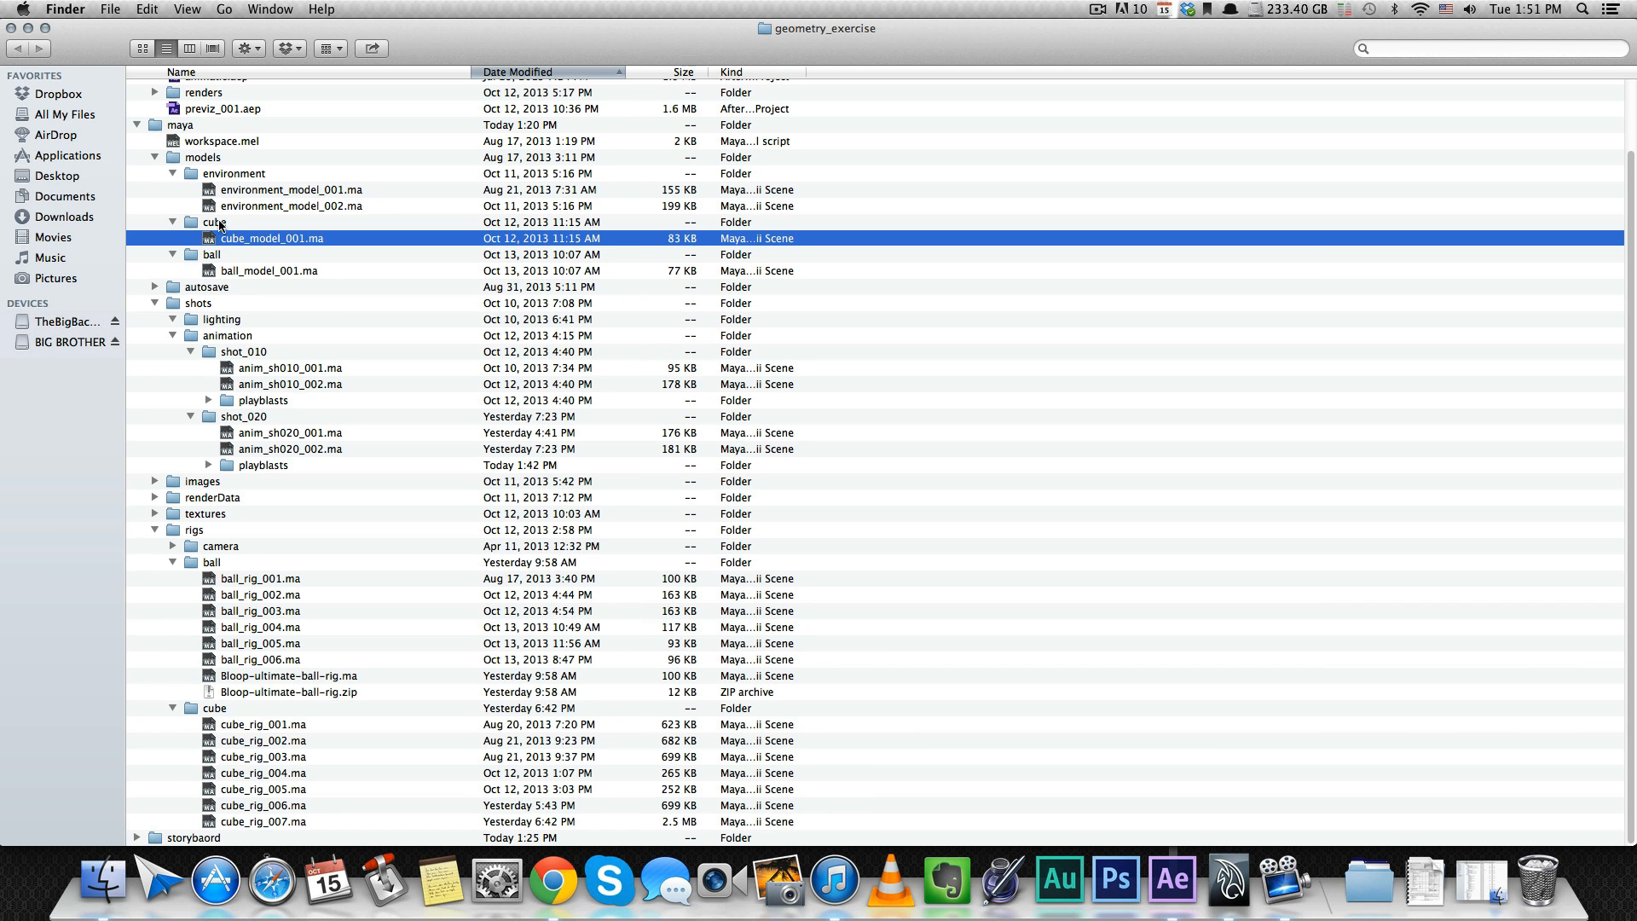
left_click(153, 157)
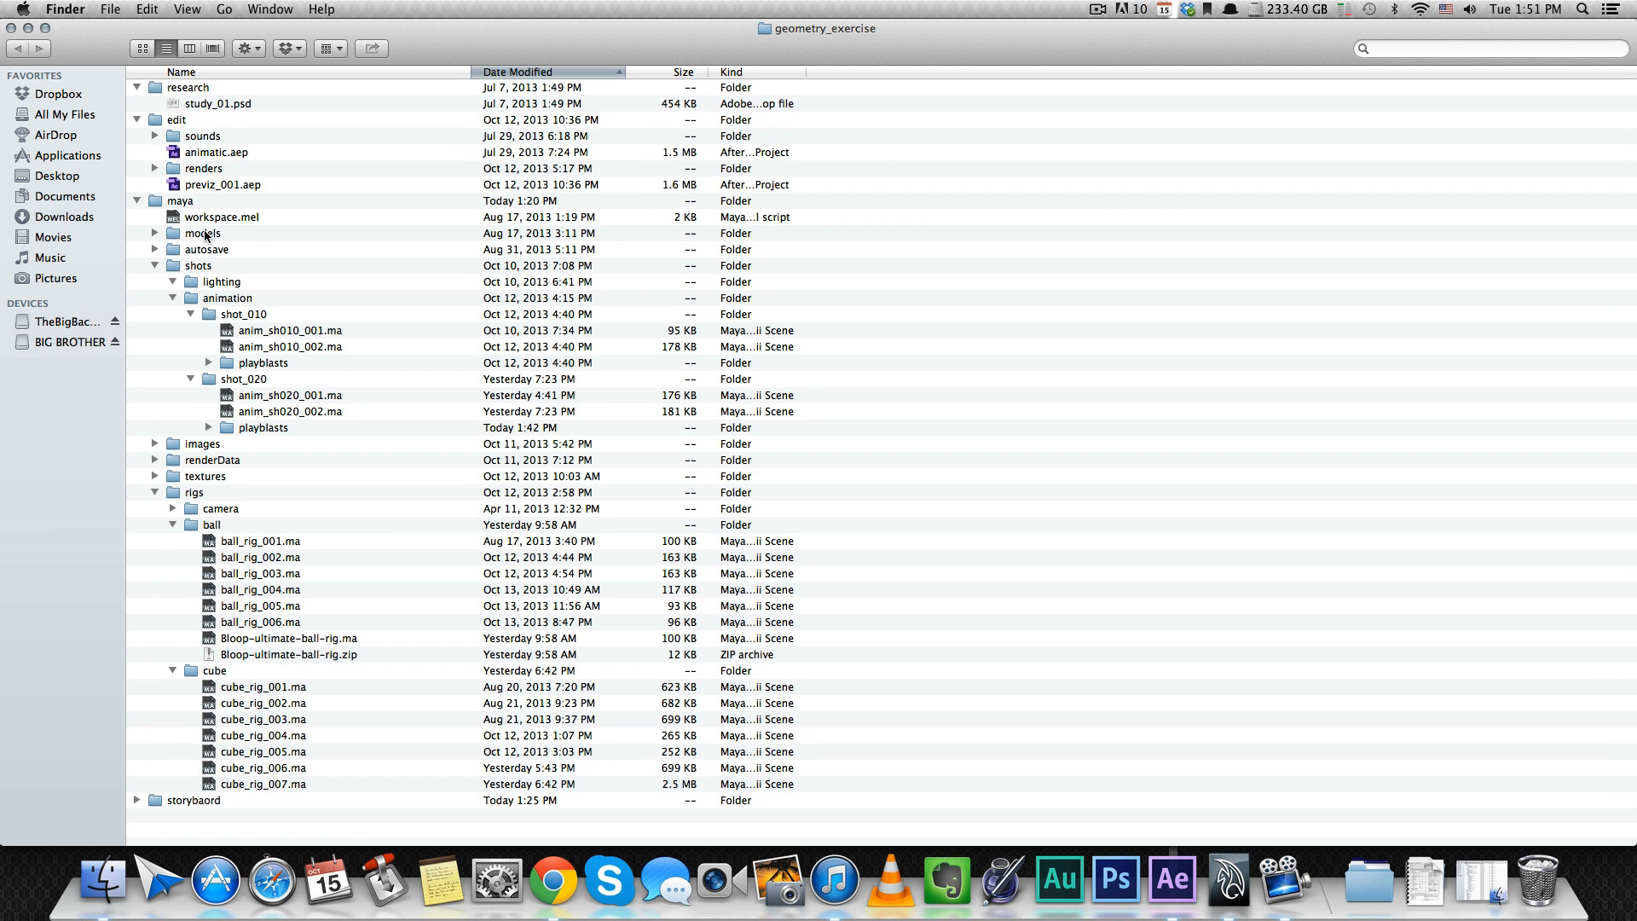
left_click(213, 494)
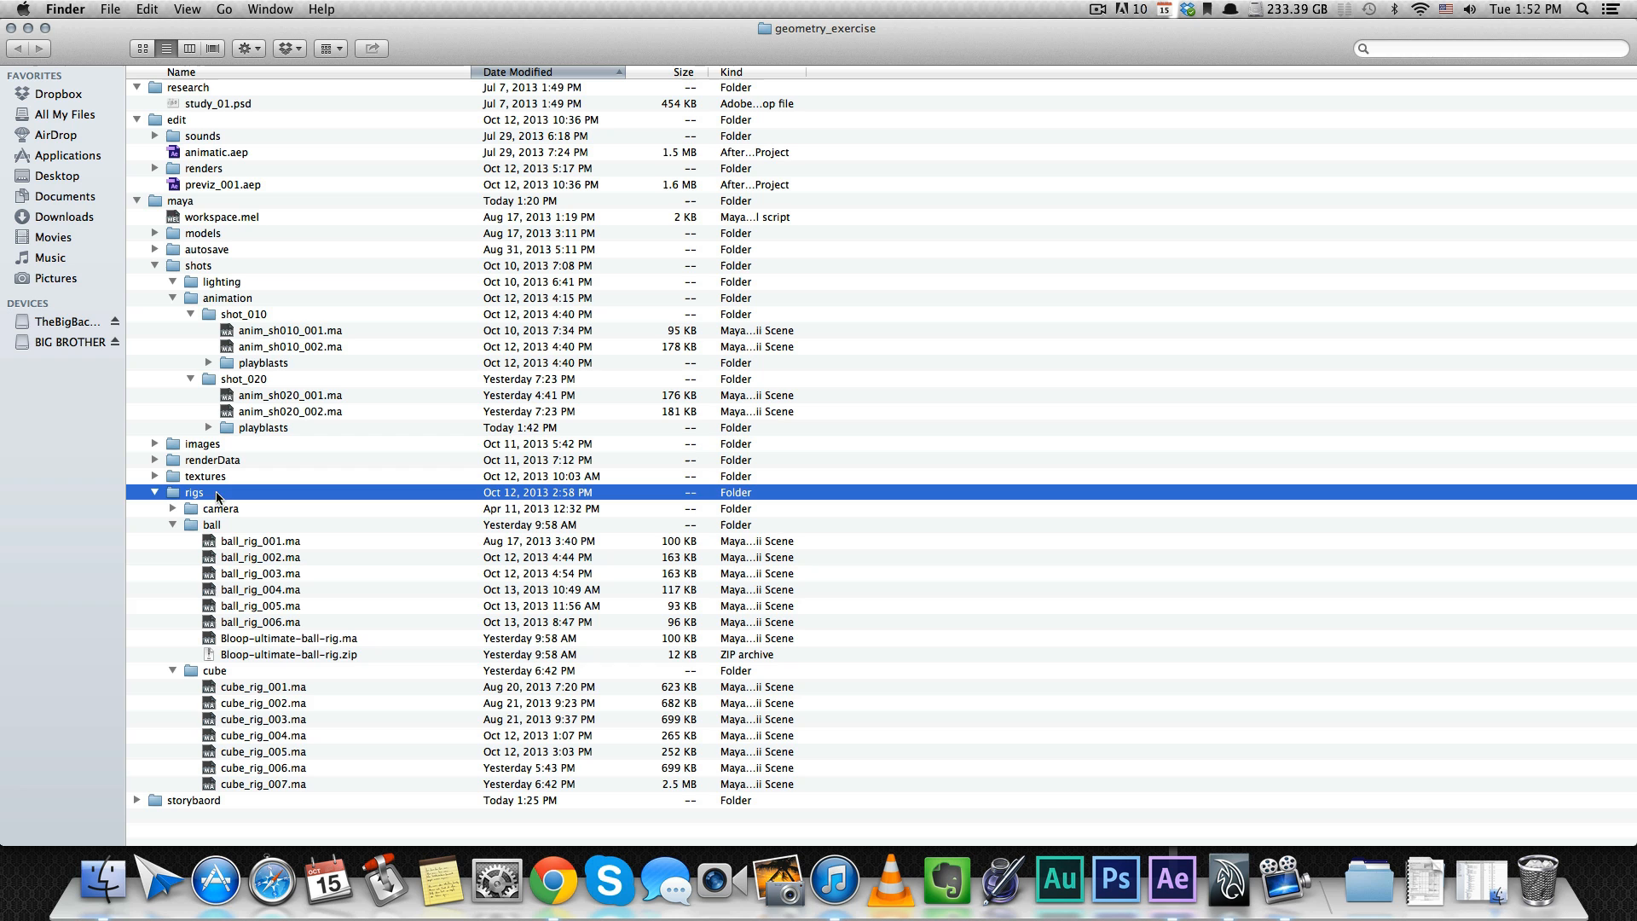
left_click(173, 509)
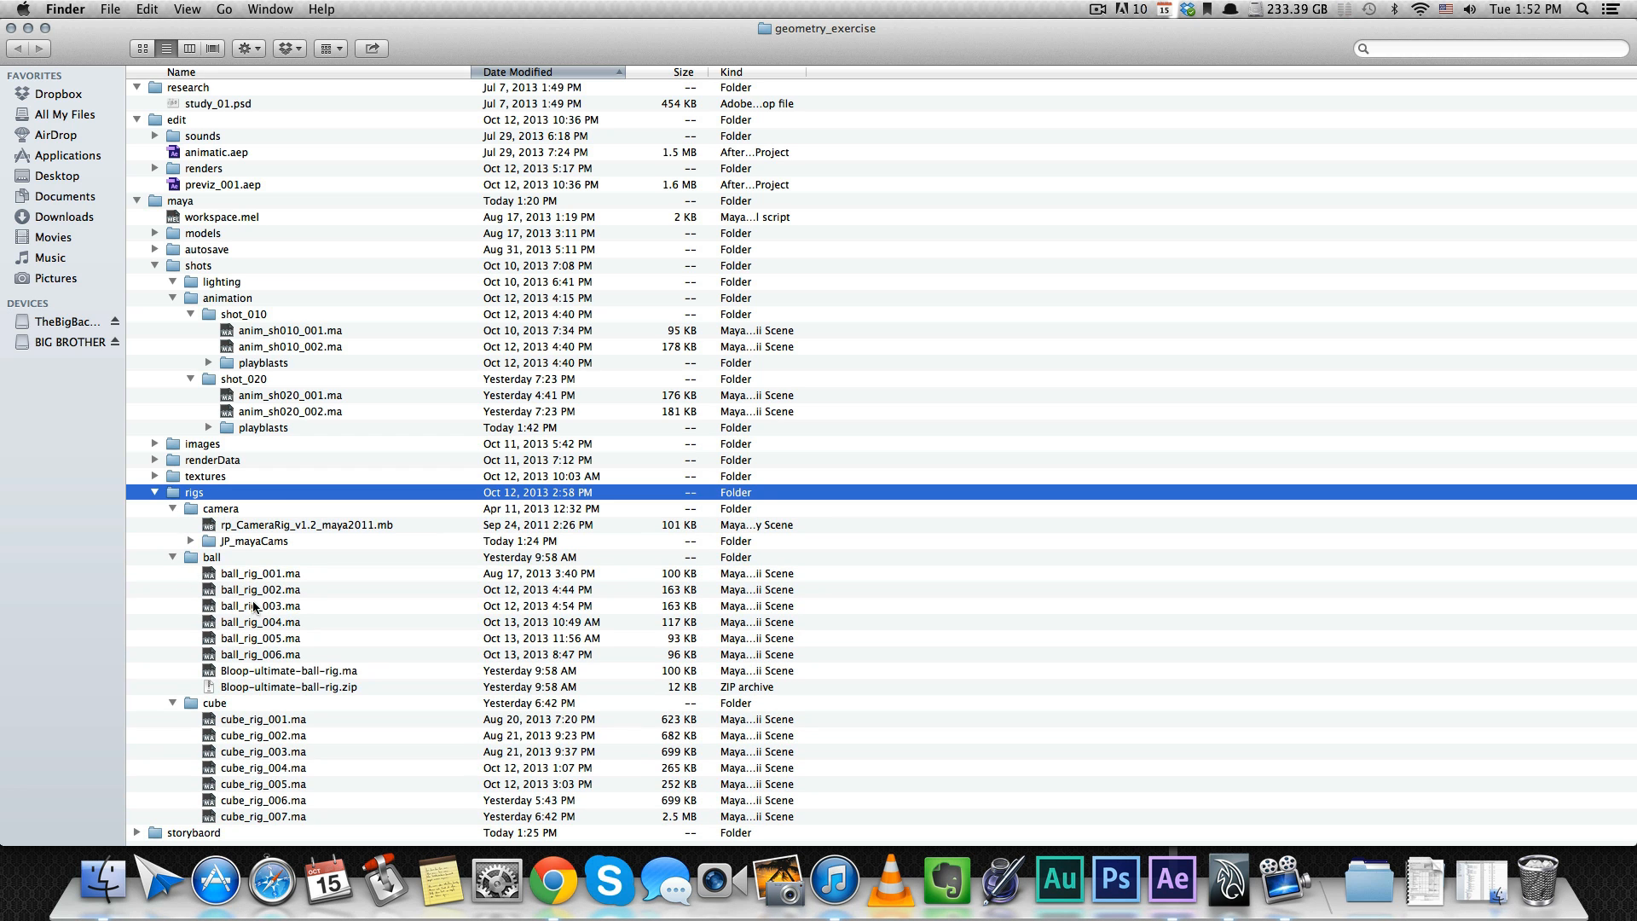
Step: Open cube_rig_007.ma in Maya without saving the current scene, and leave only a maximized perspective view without the Outliner
left_click(288, 719)
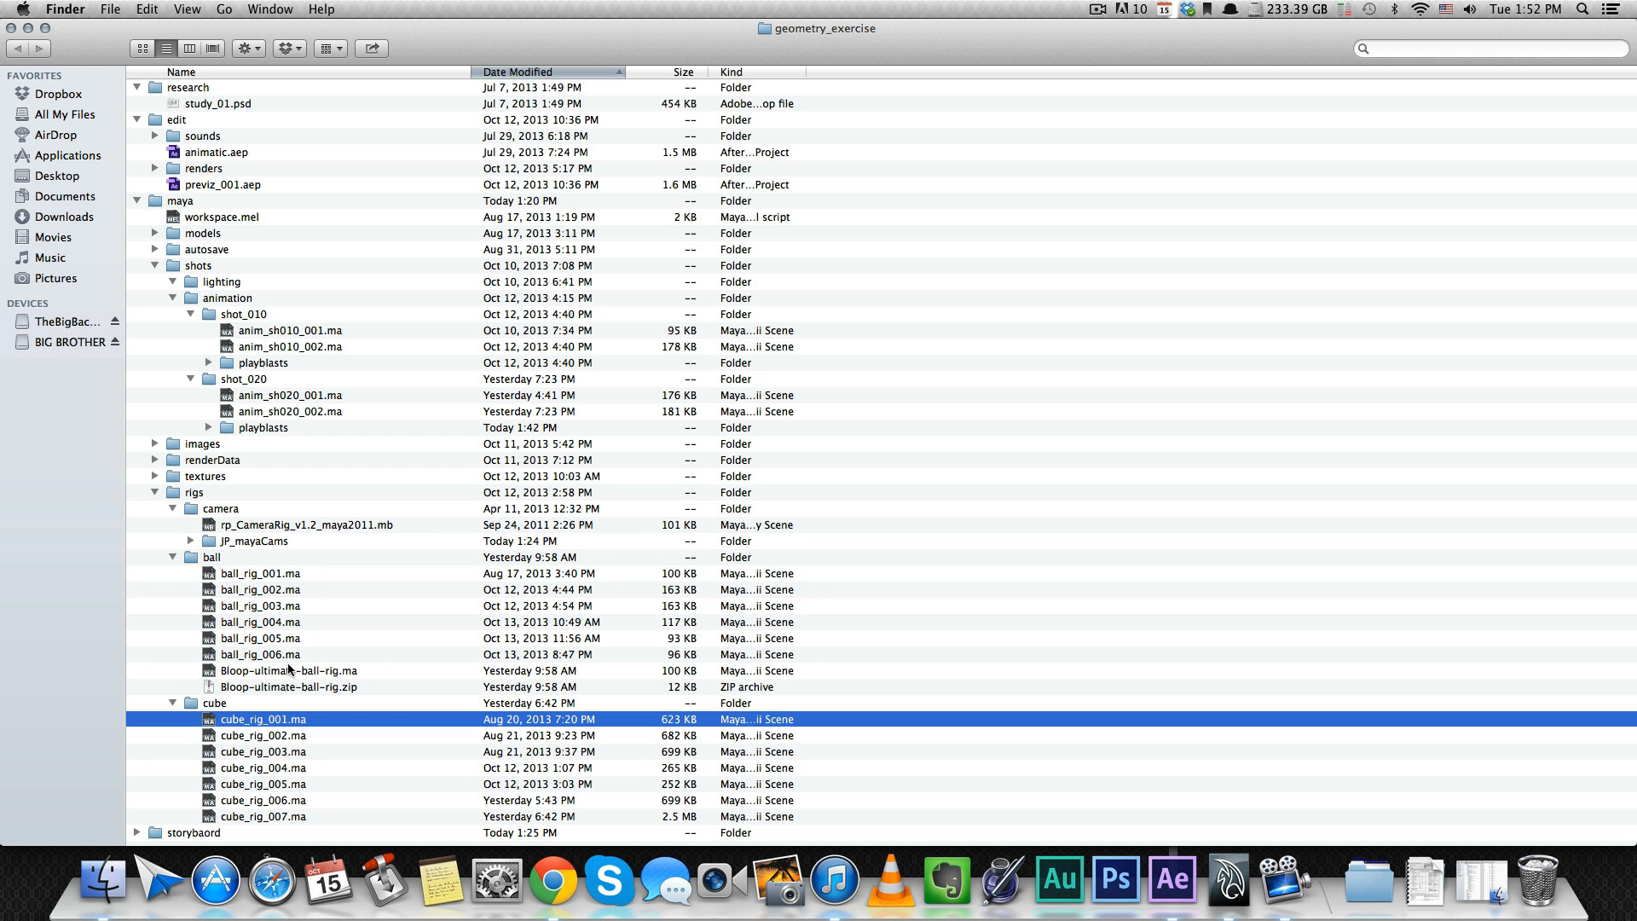
double_click(282, 817)
left_click(804, 440)
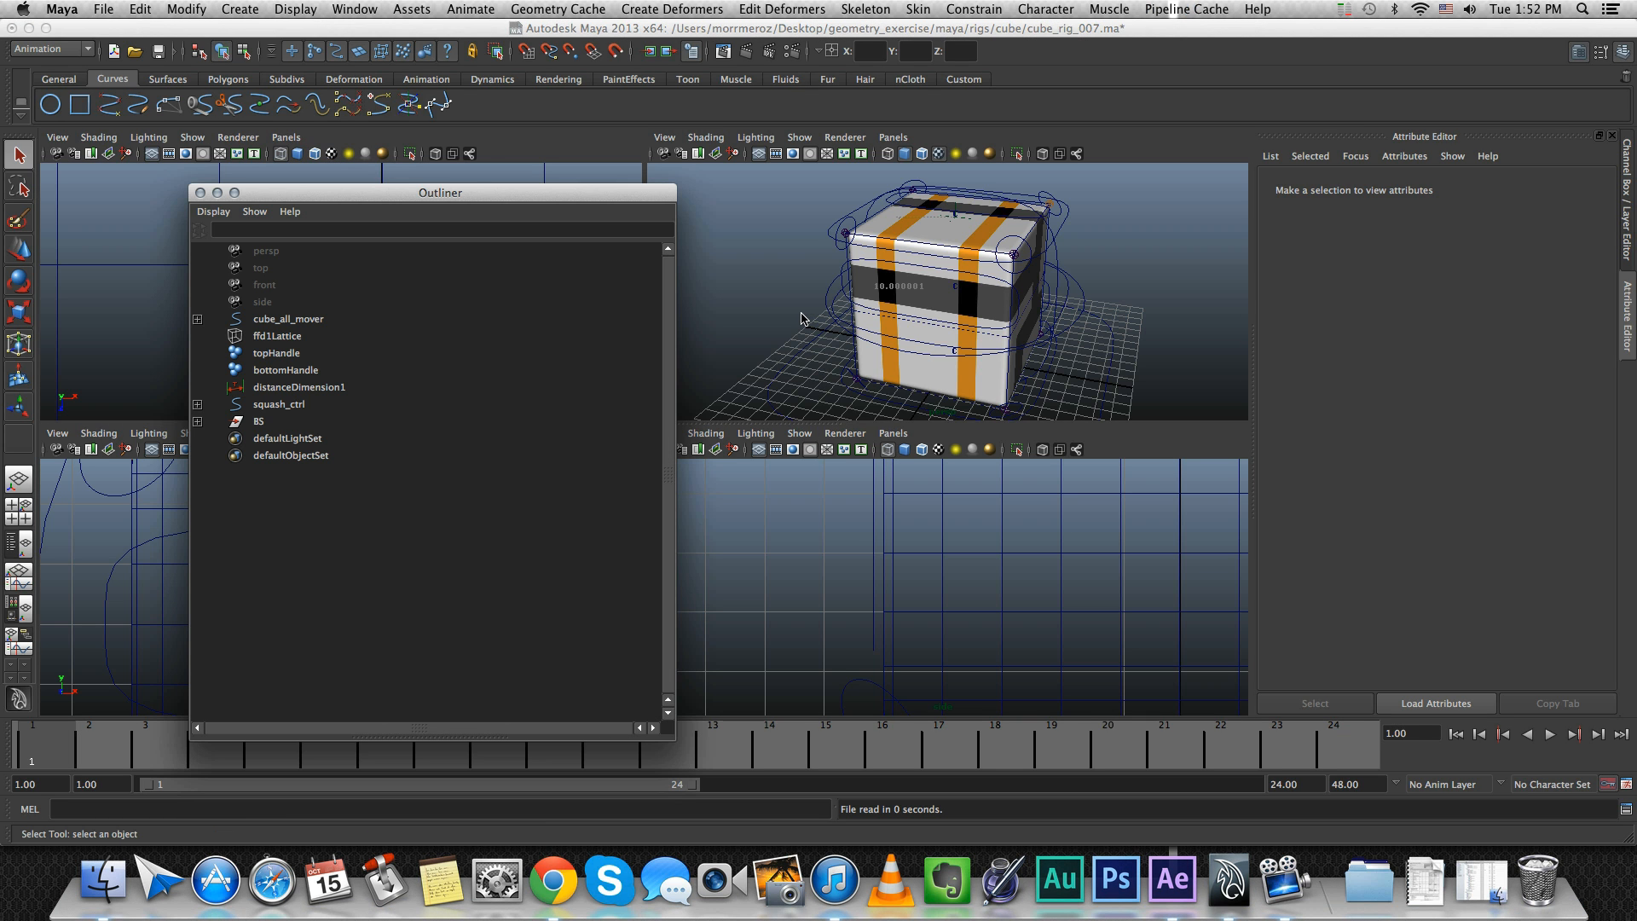
left_click(199, 192)
key("space")
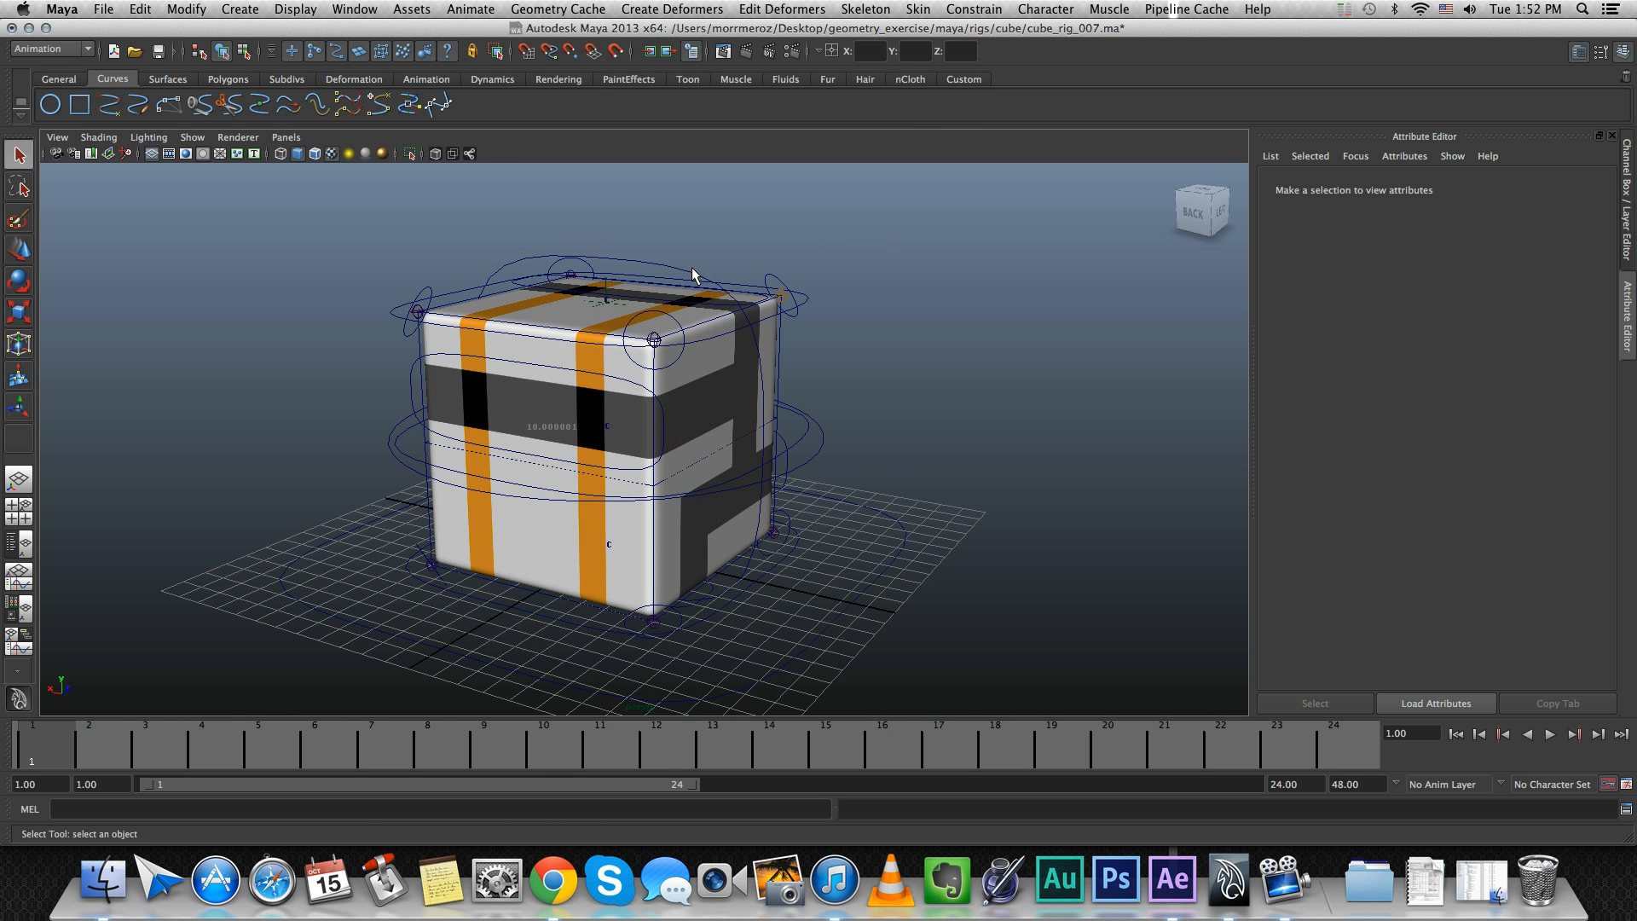
Step: Try moving the cube rig's top control, cube_top_ctrl, and undo the move
left_click(774, 326)
key("w")
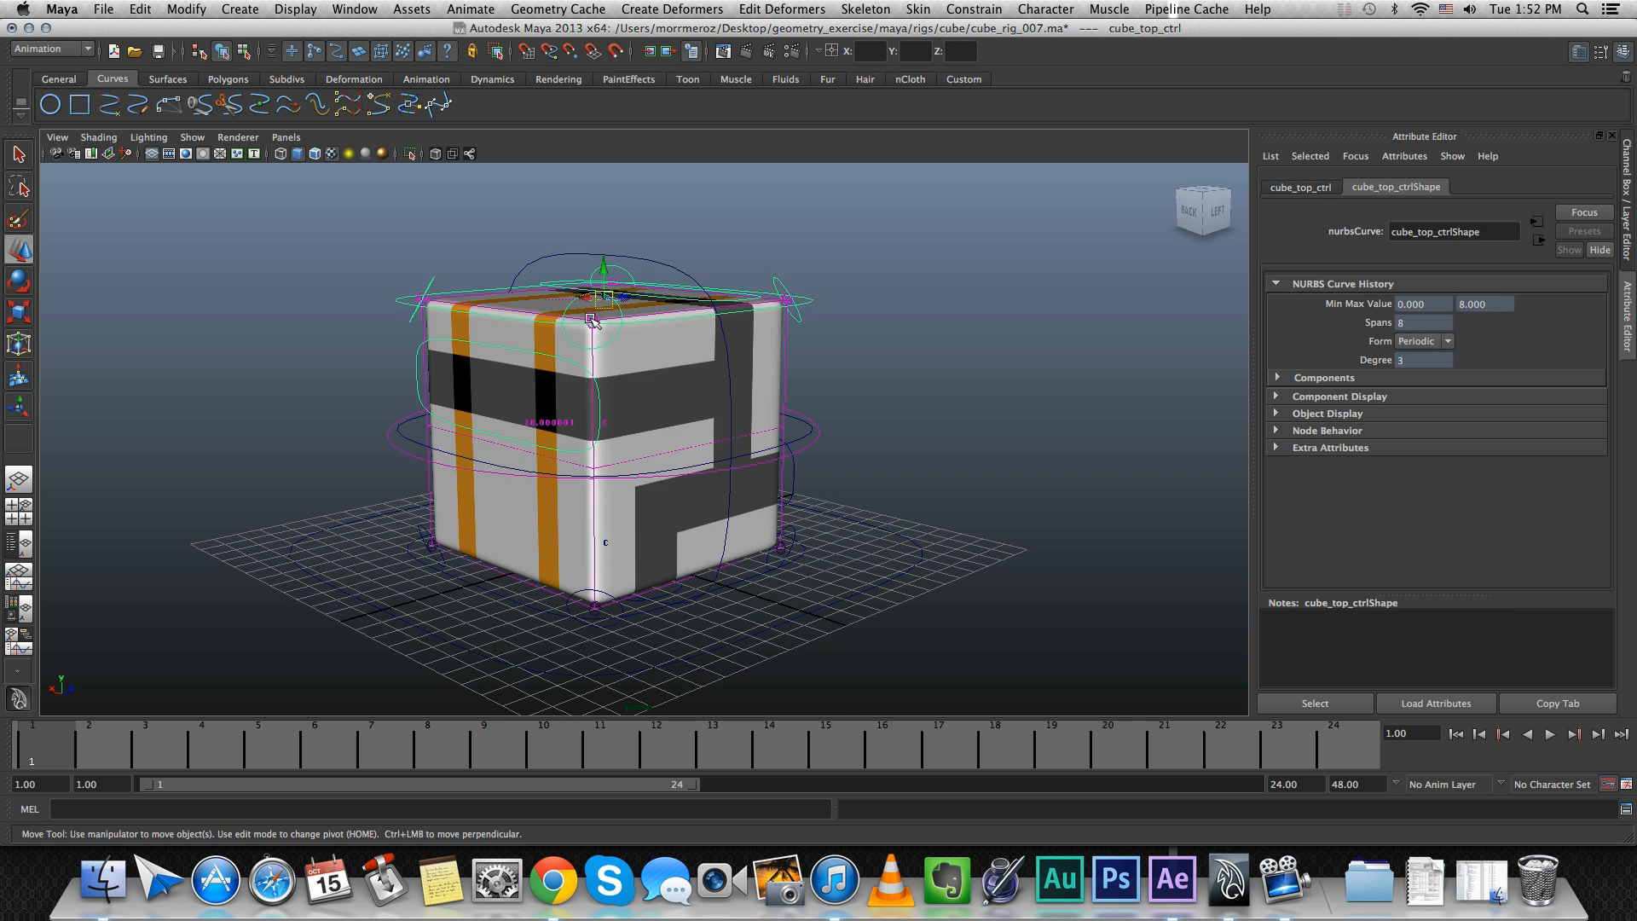
mouse_move(548, 277)
left_mouse_down()
mouse_move(548, 189)
mouse_move(640, 271)
mouse_move(521, 284)
left_mouse_up()
key("super+z")
Step: Try scaling the cube rig's eye control vertically, undo the scaling and deselect the control
left_click(548, 353)
key("e")
key("r")
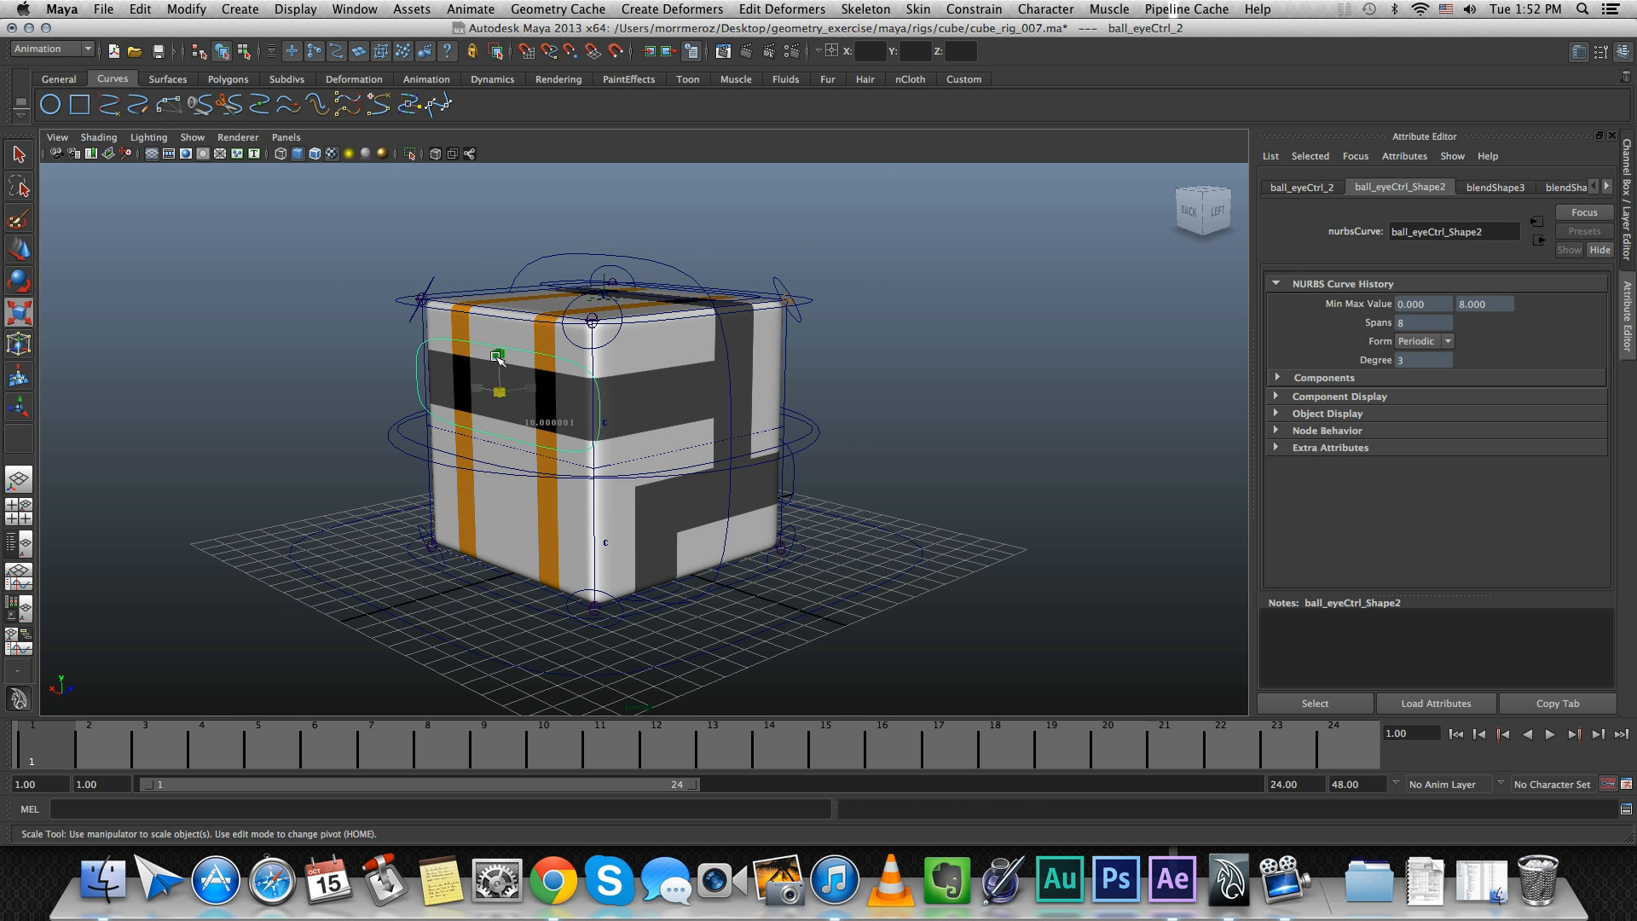
mouse_move(499, 355)
left_mouse_down()
mouse_move(500, 375)
mouse_move(500, 347)
left_mouse_up()
key("super+z")
left_click(816, 249)
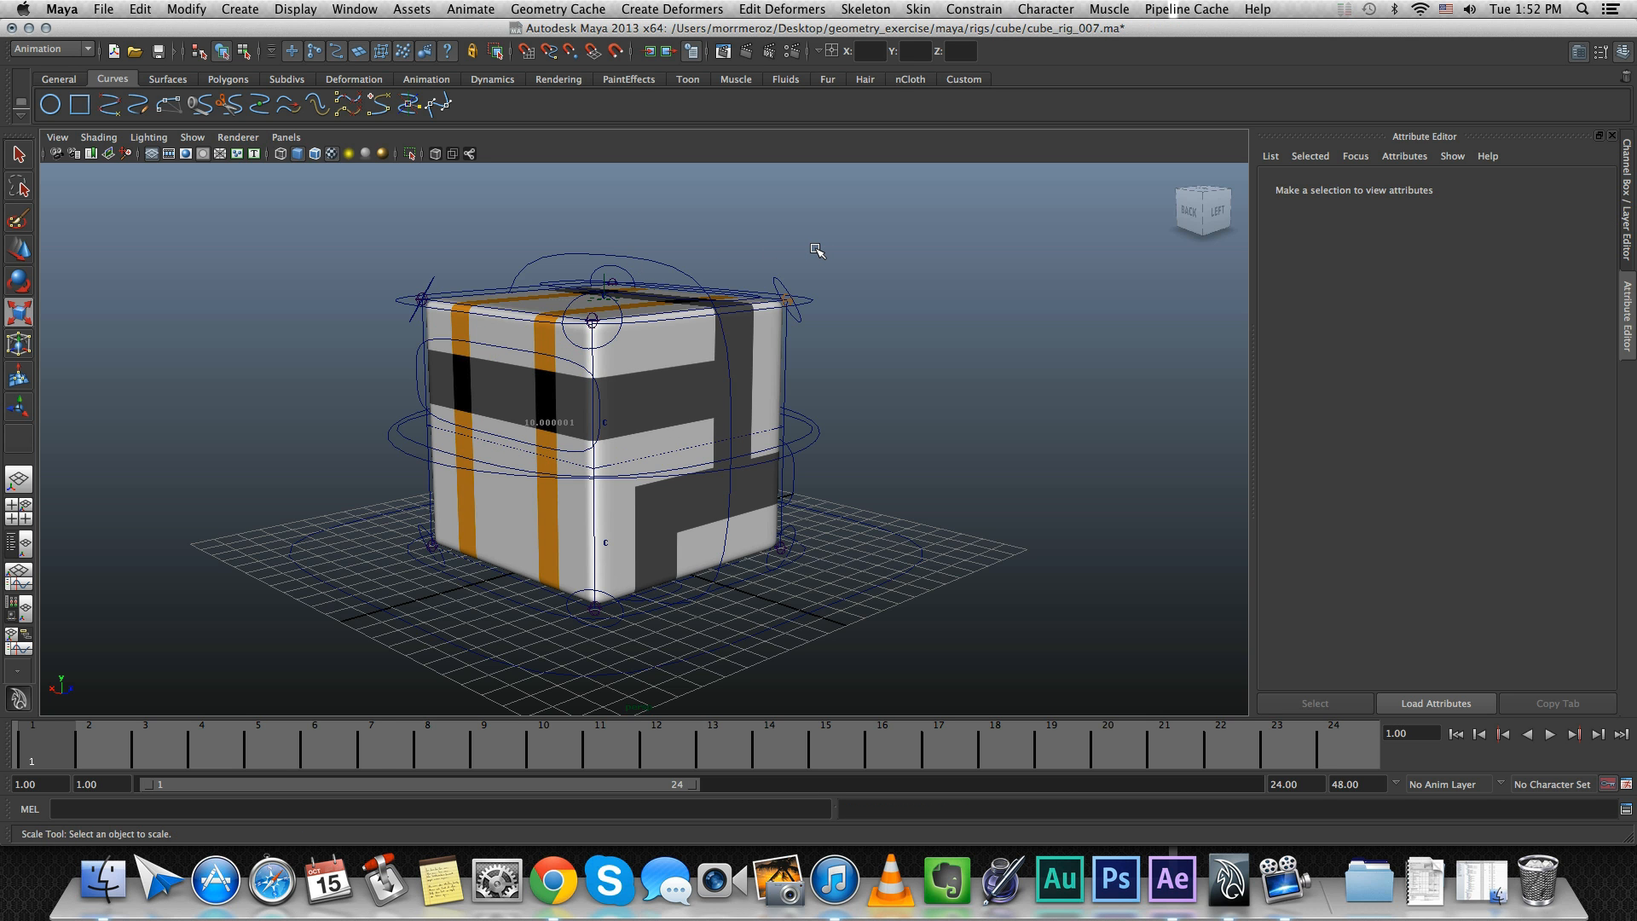
Step: Switch to Finder and look at the shots folder with its lighting and animation subfolders
left_click(102, 878)
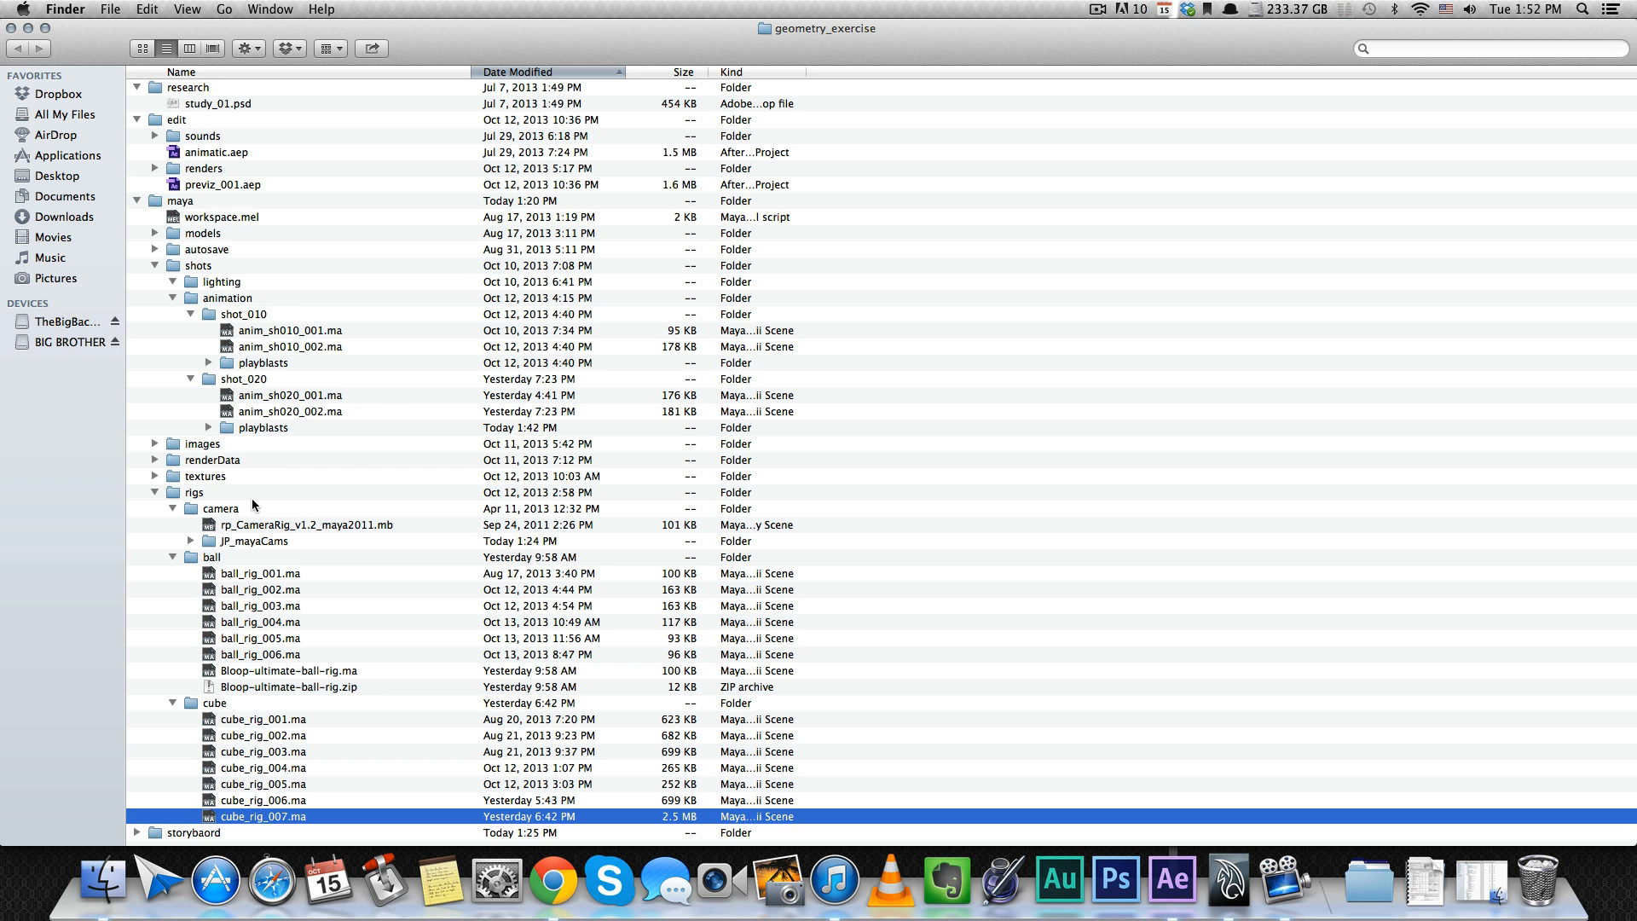
left_click(231, 267)
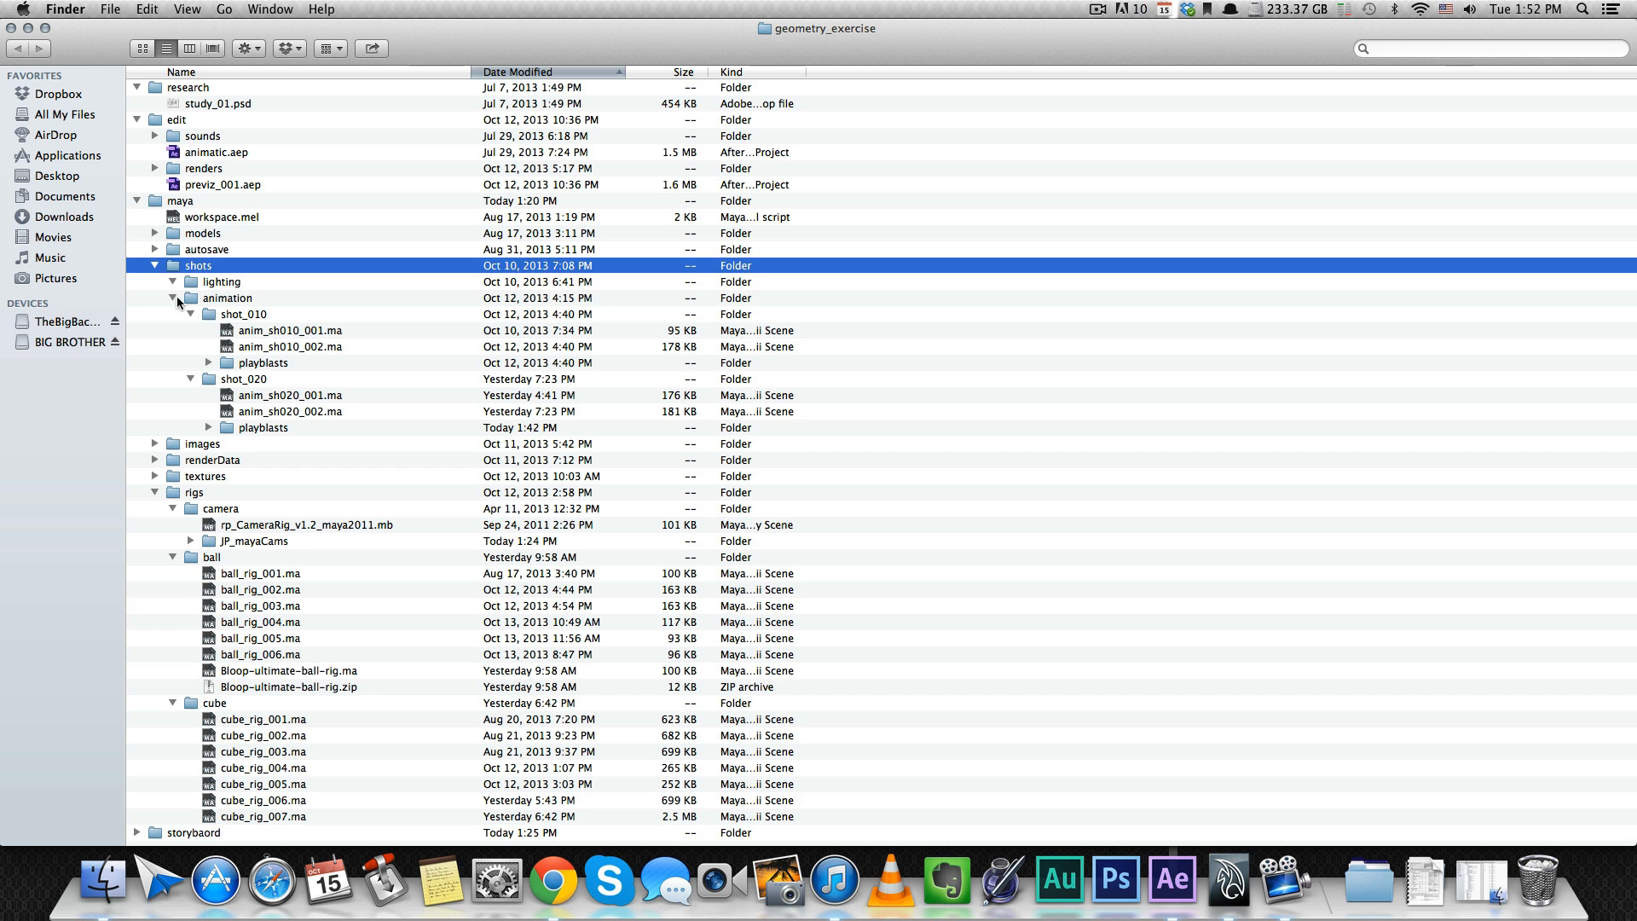
left_click(232, 299)
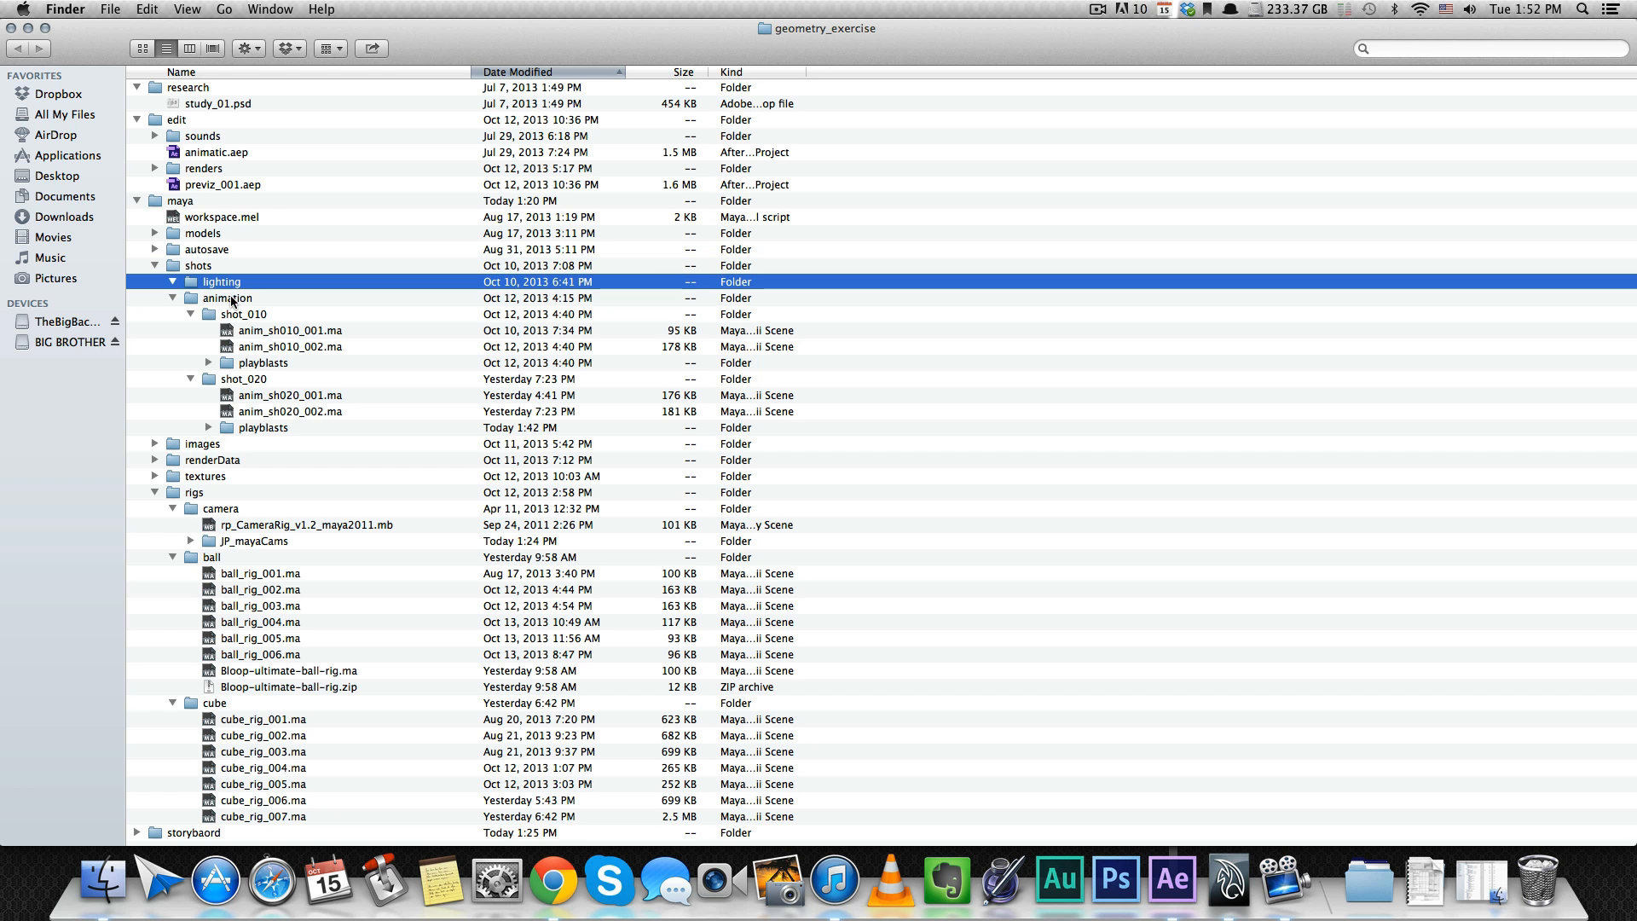
left_click(236, 284)
left_click(244, 300)
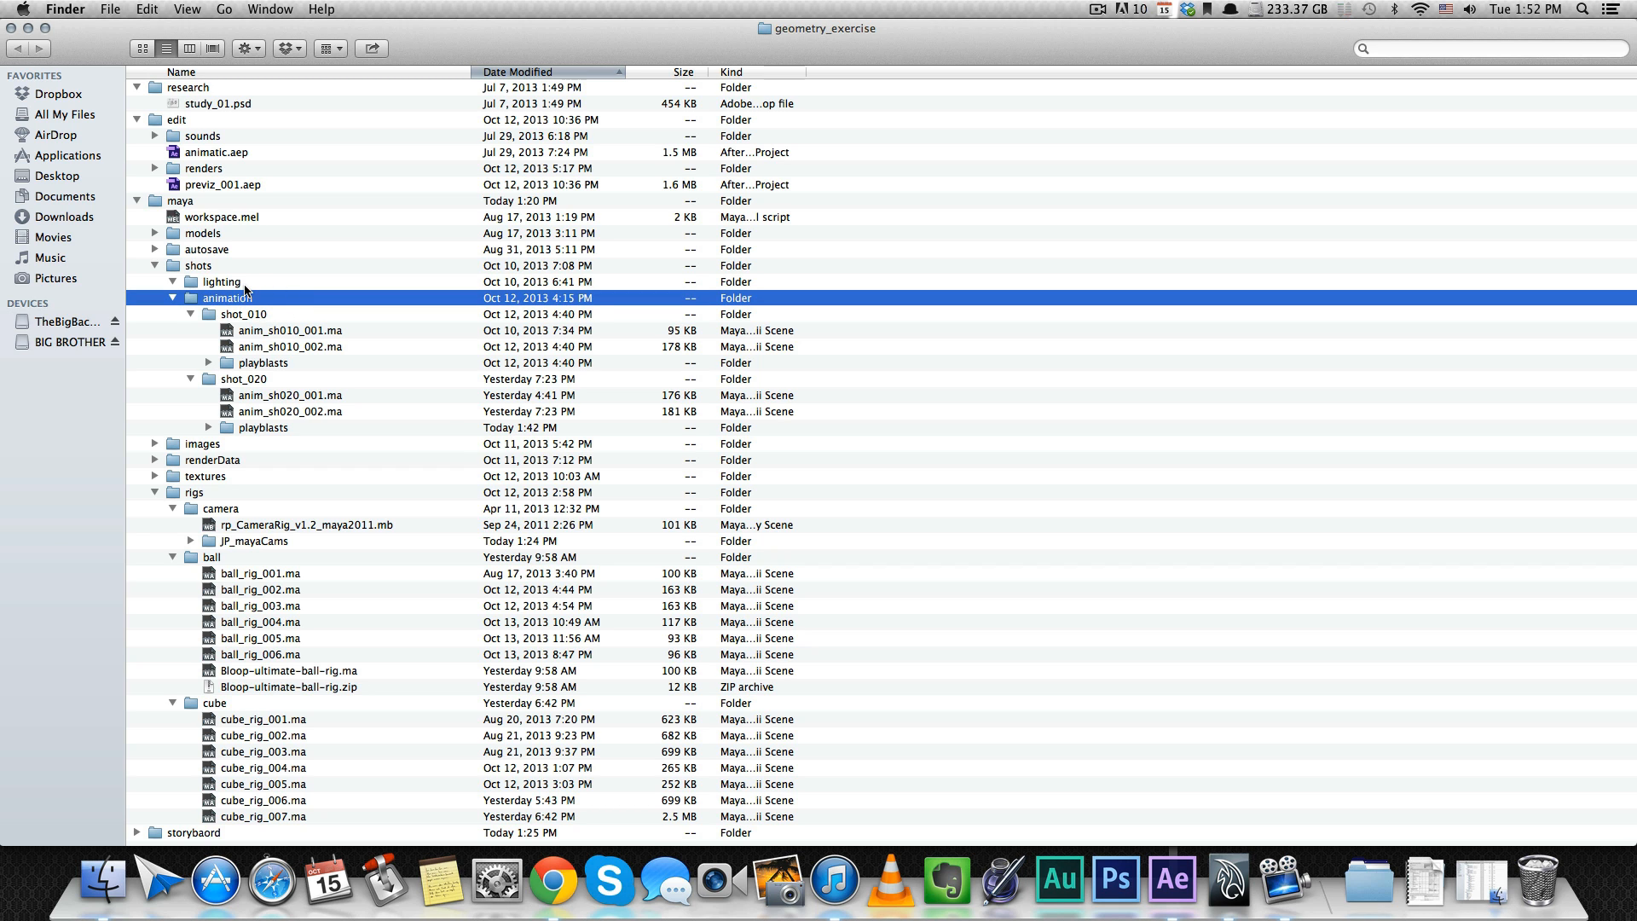
left_click(245, 285)
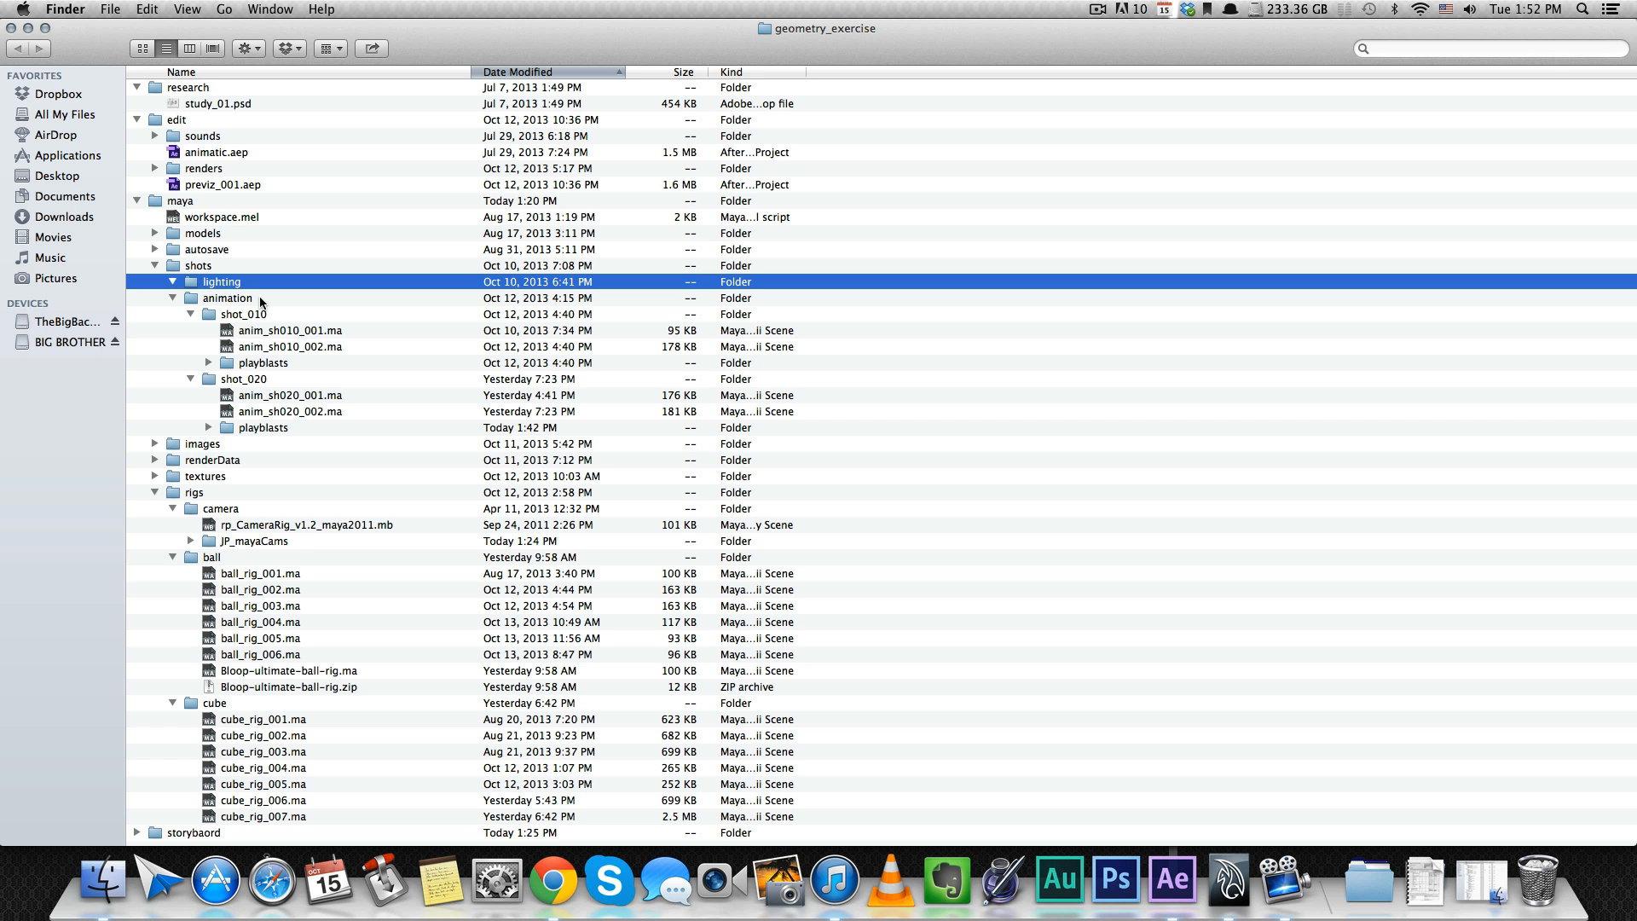
Step: Open anim_sh010_002.ma from the animation folder's shot_010 in Maya, discarding the changes to cube_rig_007.ma
left_click(261, 301)
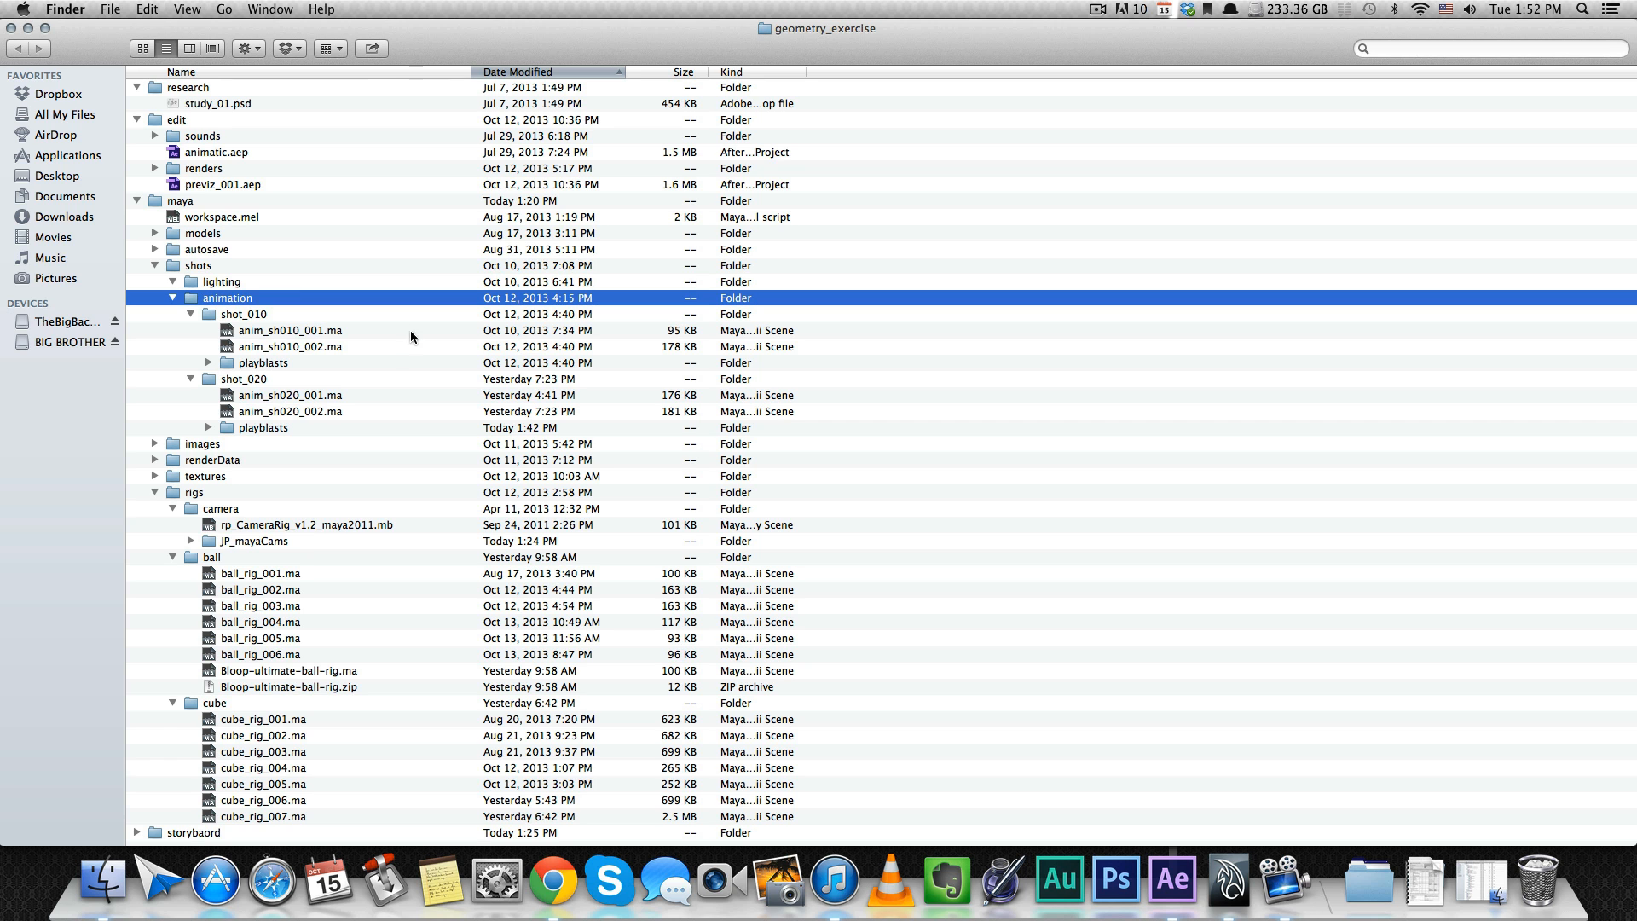
double_click(330, 348)
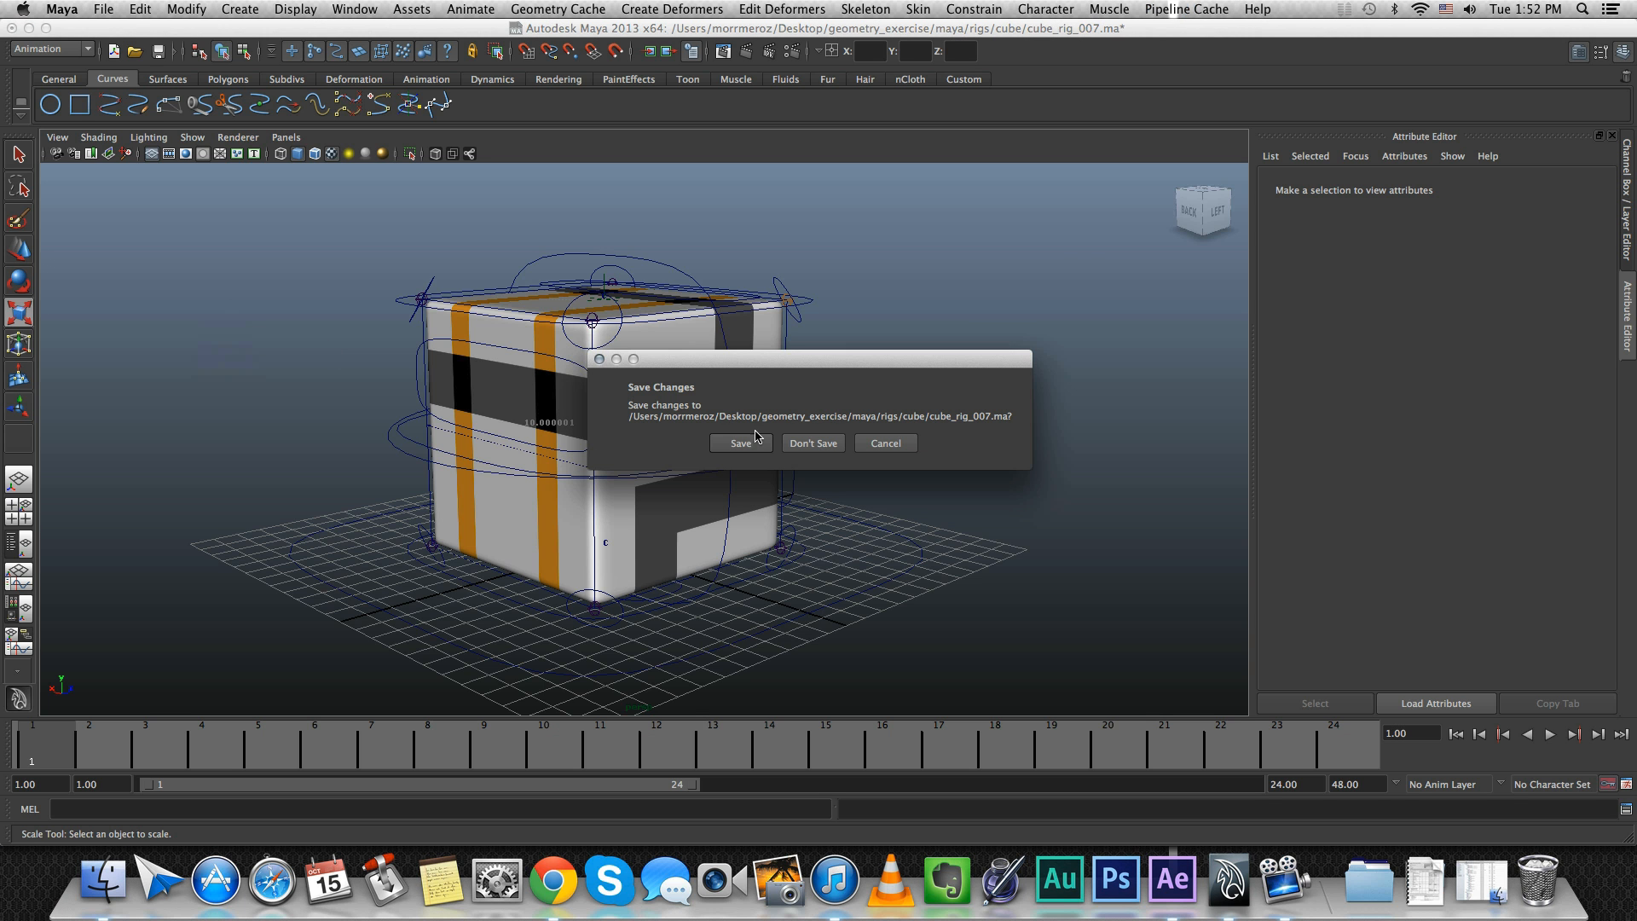
left_click(810, 443)
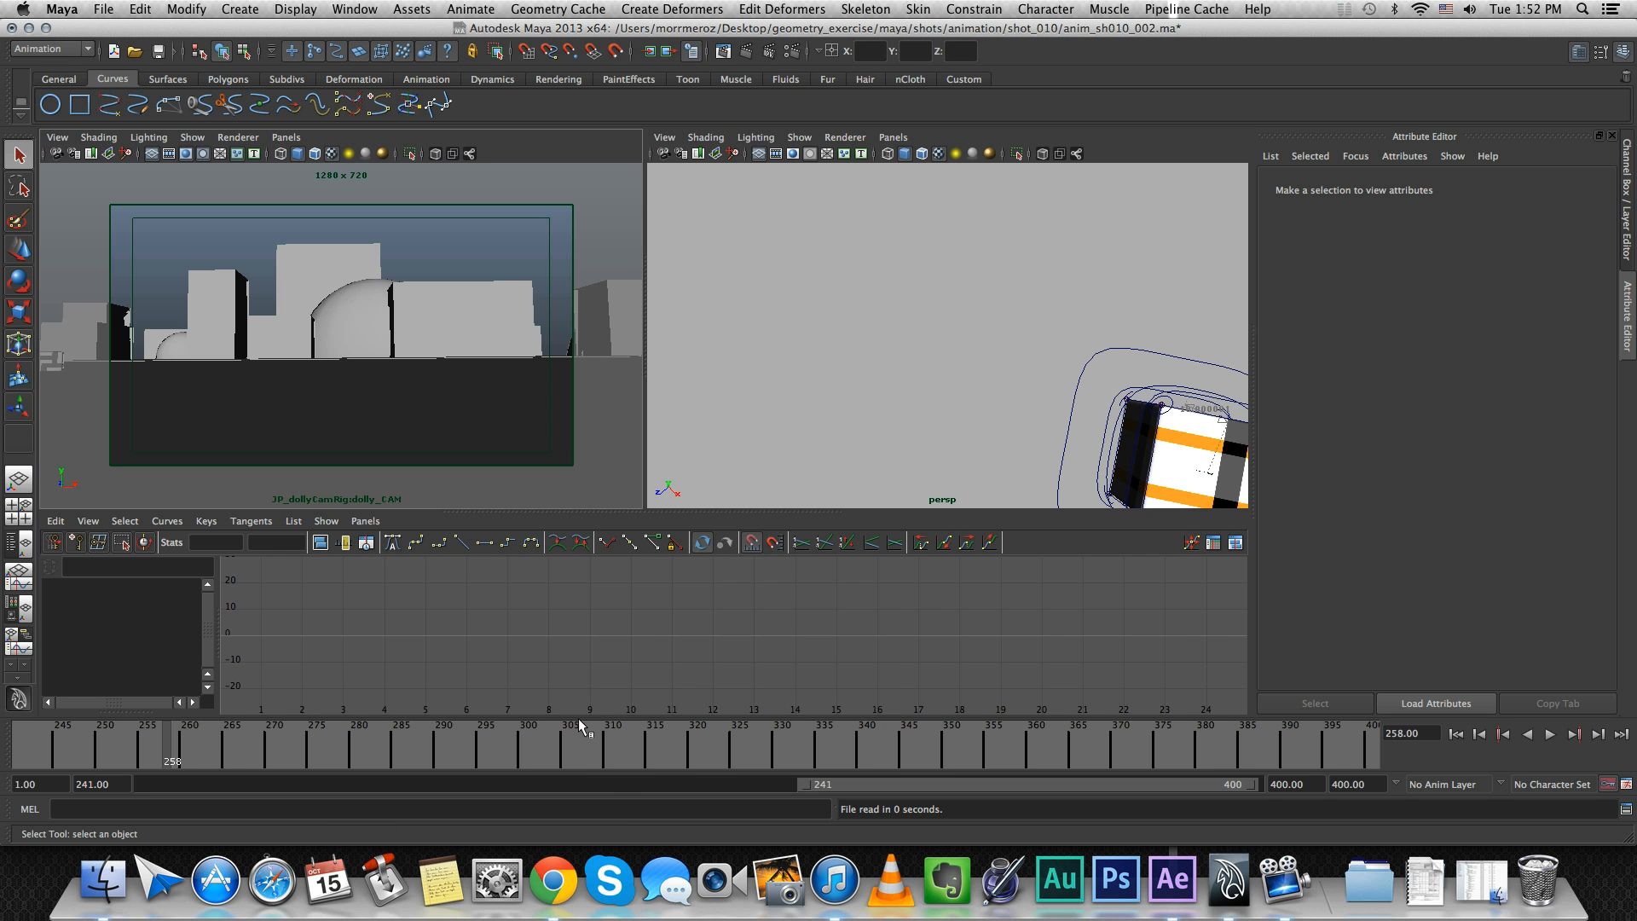
Step: Scrub the shot_010 animation to frame 323 and inspect the cube rig from the front in the perspective view
left_click(518, 738)
left_click_drag(518, 737, 722, 738)
left_click_drag(981, 272, 1024, 200, "alt")
right_click_drag(1025, 199, 1004, 379, "alt")
middle_click_drag(1005, 379, 953, 346, "alt")
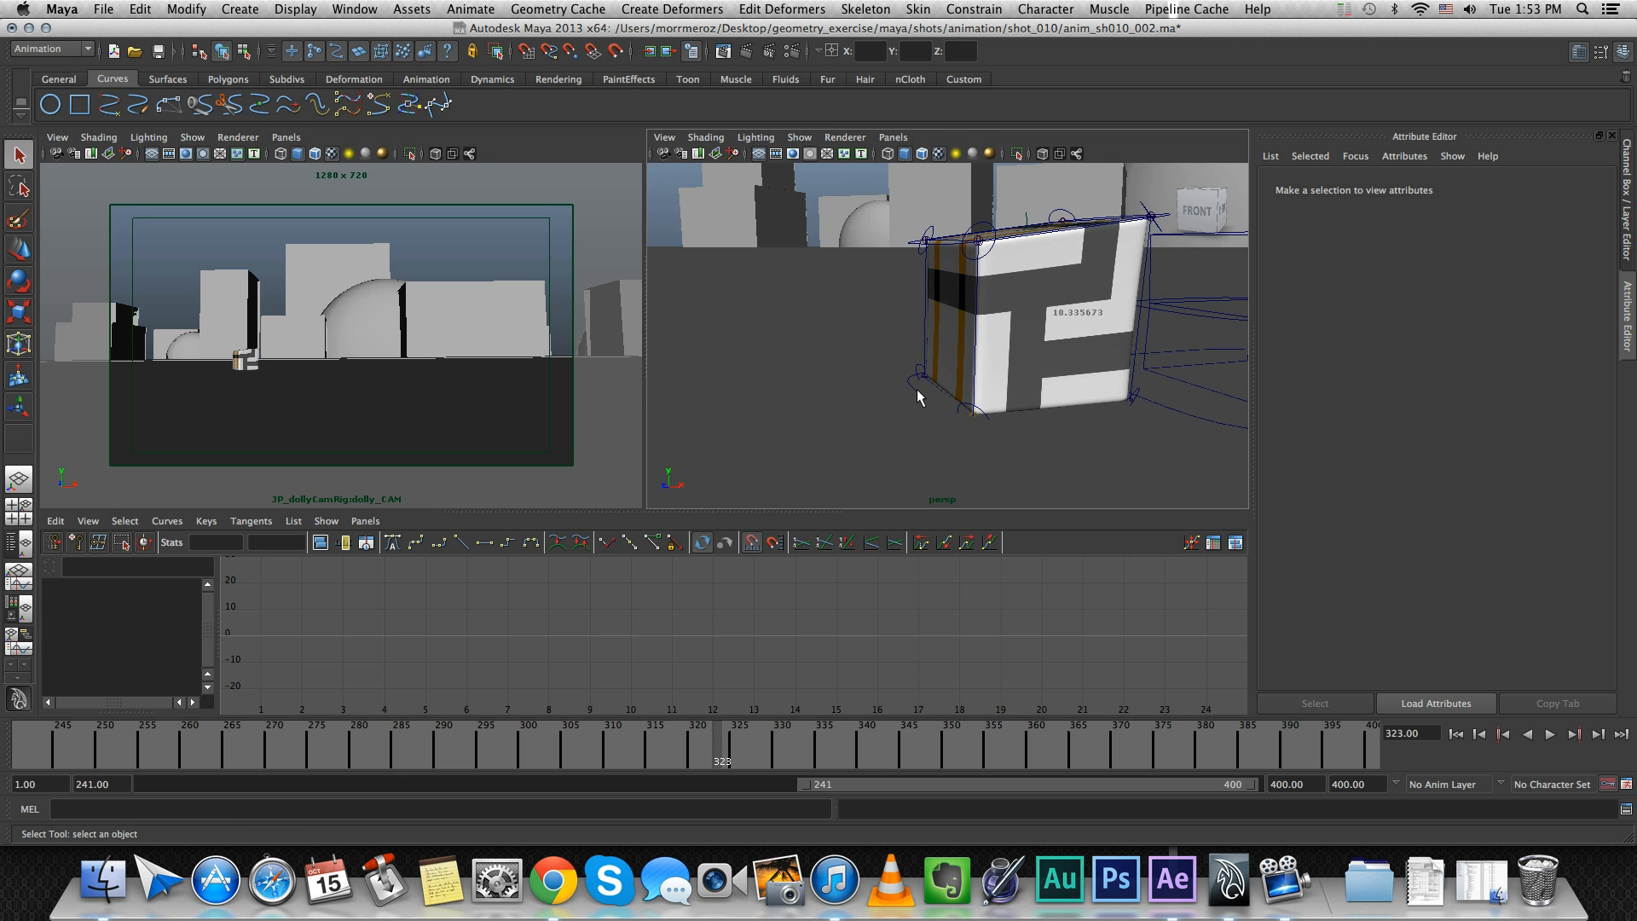
left_click(915, 390)
right_click_drag(916, 397, 854, 211, "alt")
left_click(989, 213)
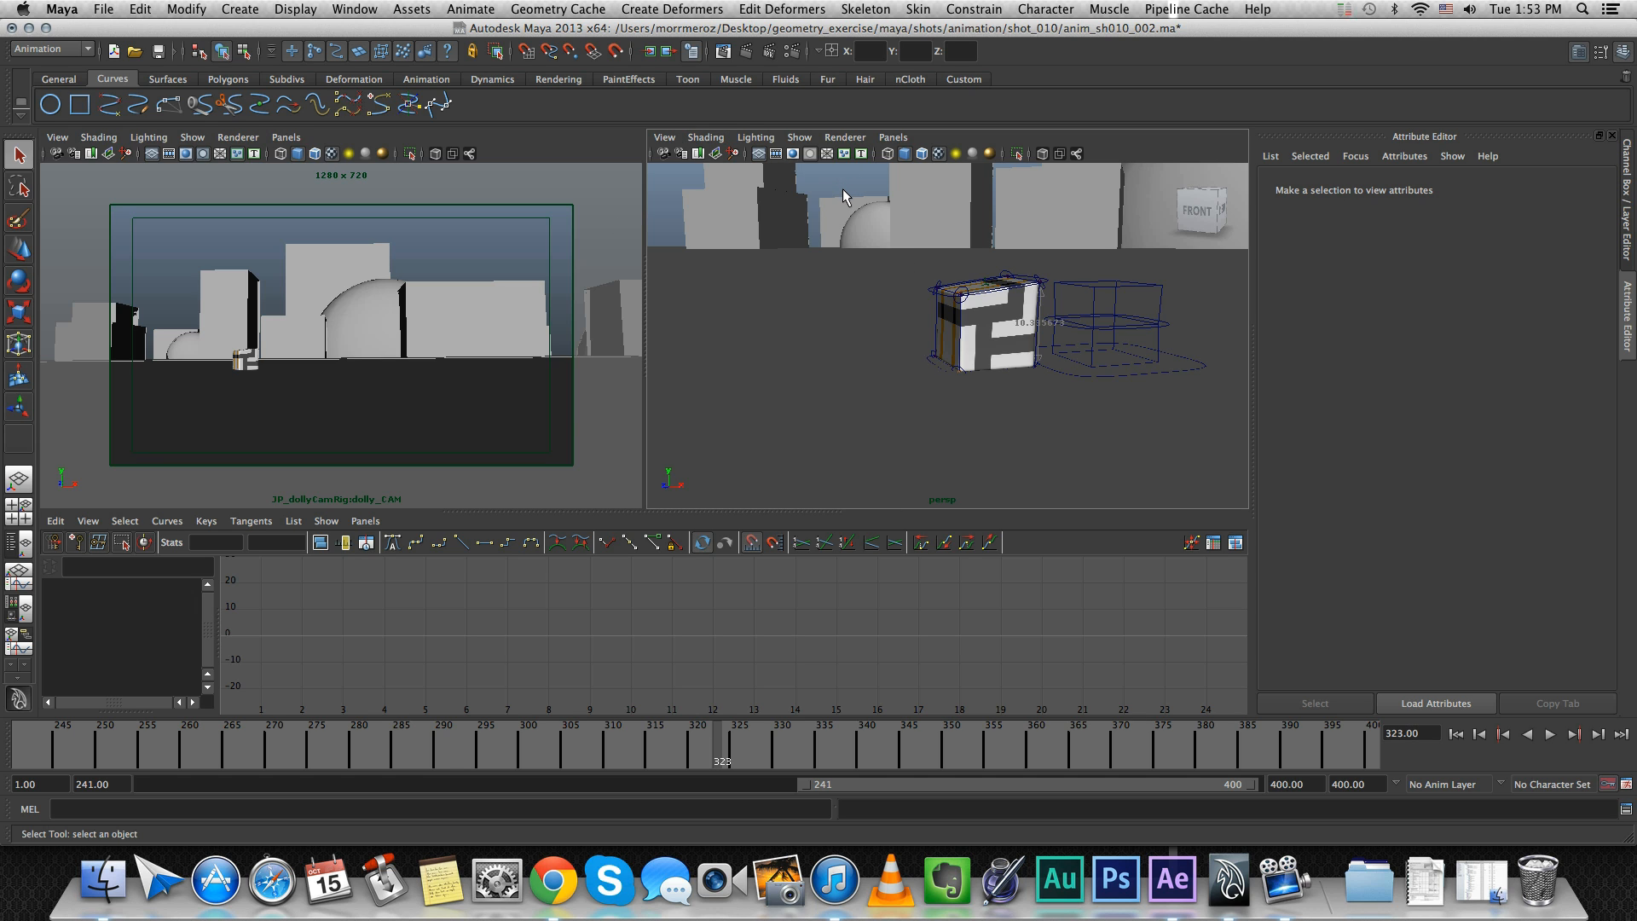
Step: Switch to Finder and look at the shots folder's lighting subfolder and the project's edit folder
left_click(102, 878)
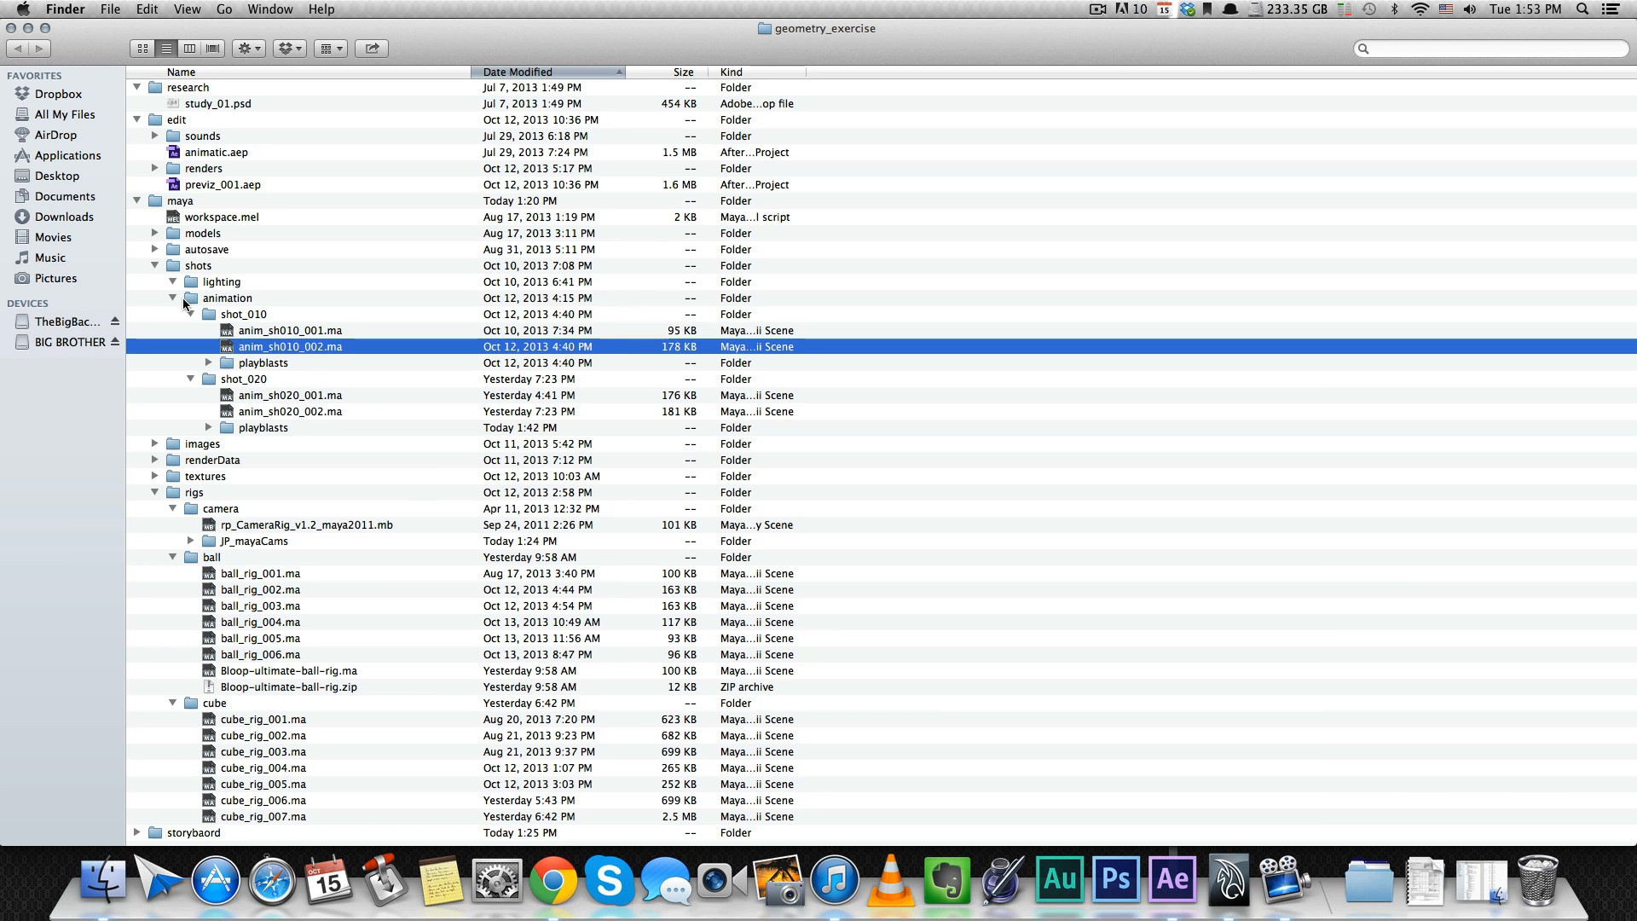
left_click(214, 283)
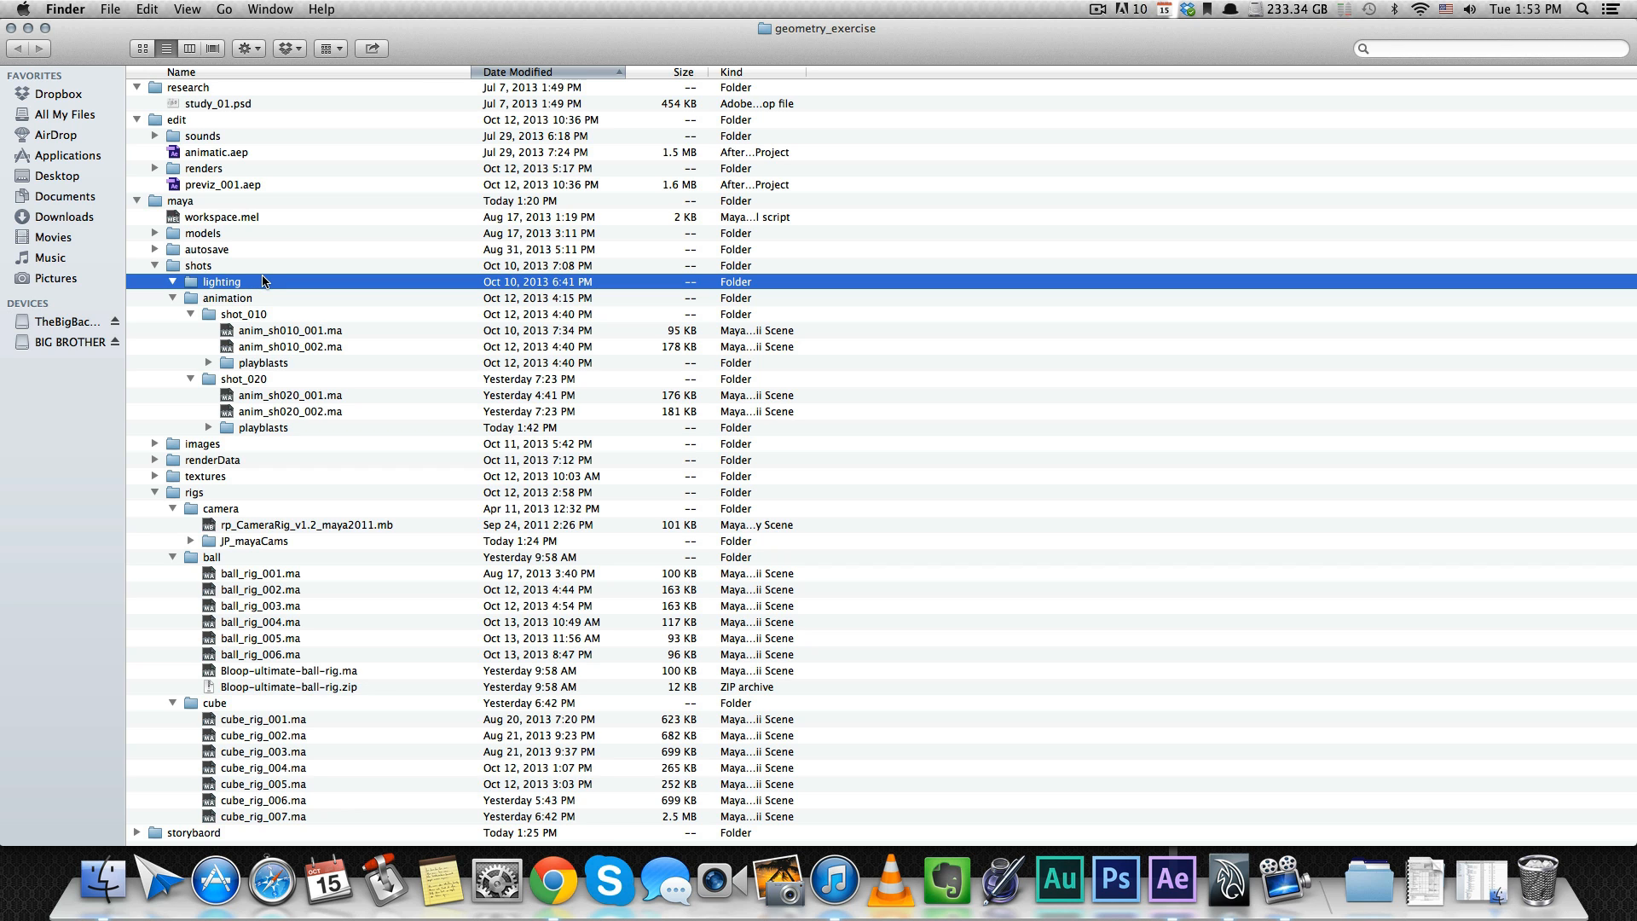
left_click(228, 123)
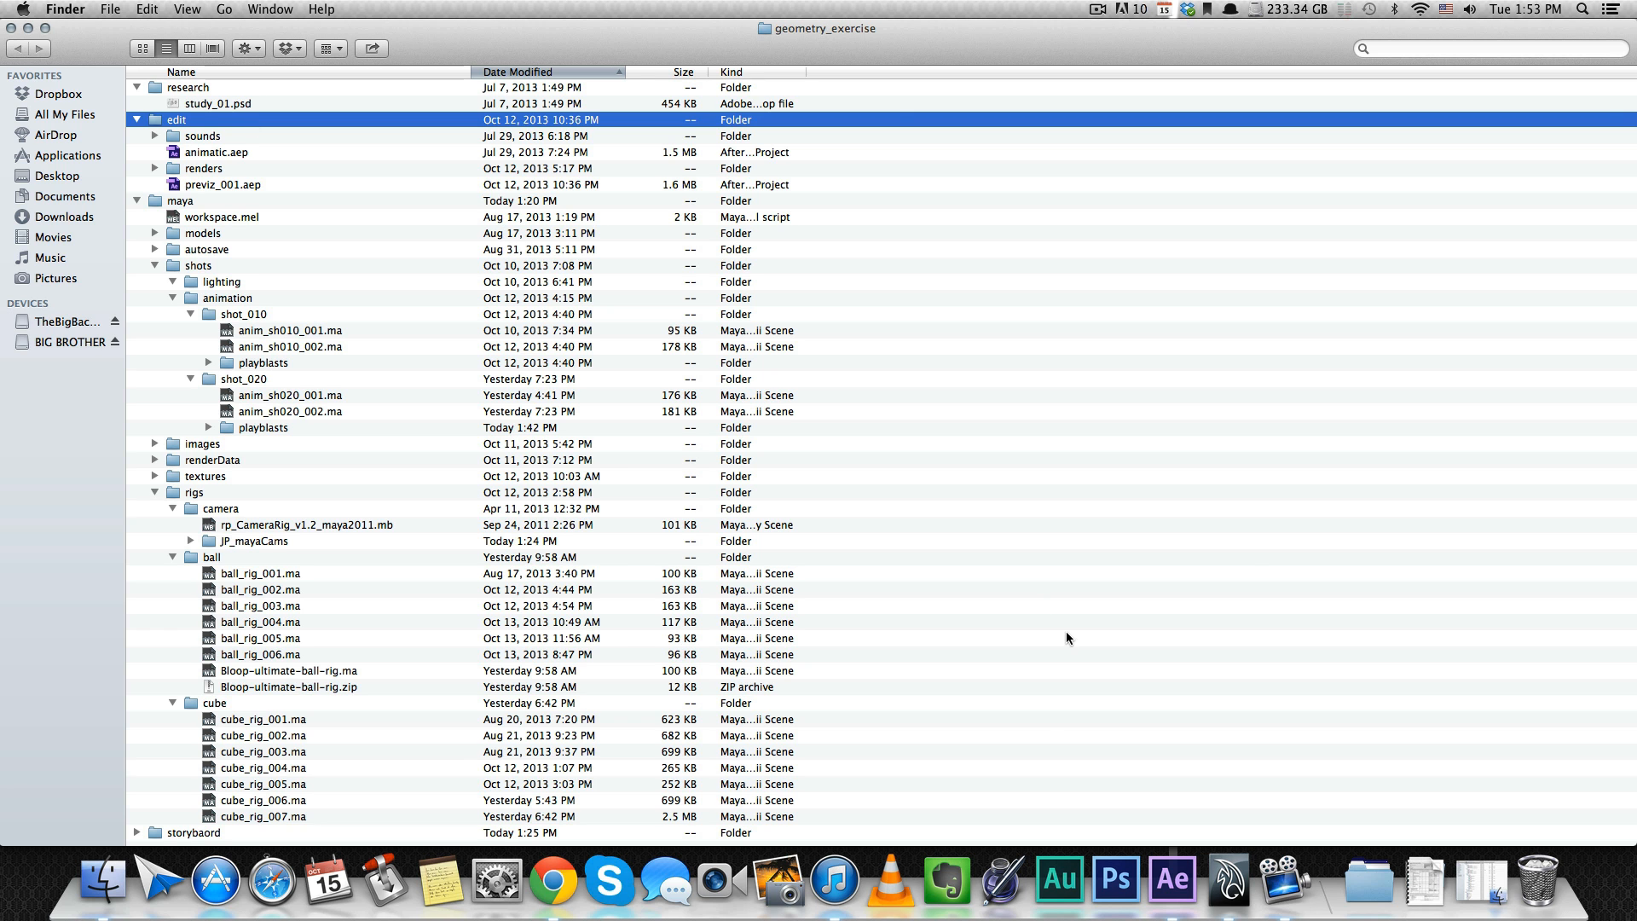
Step: Switch to After Effects and scrub the previz_001.aep animatic through the shot_050 storyboards to 0:00:36:00
left_click(1173, 879)
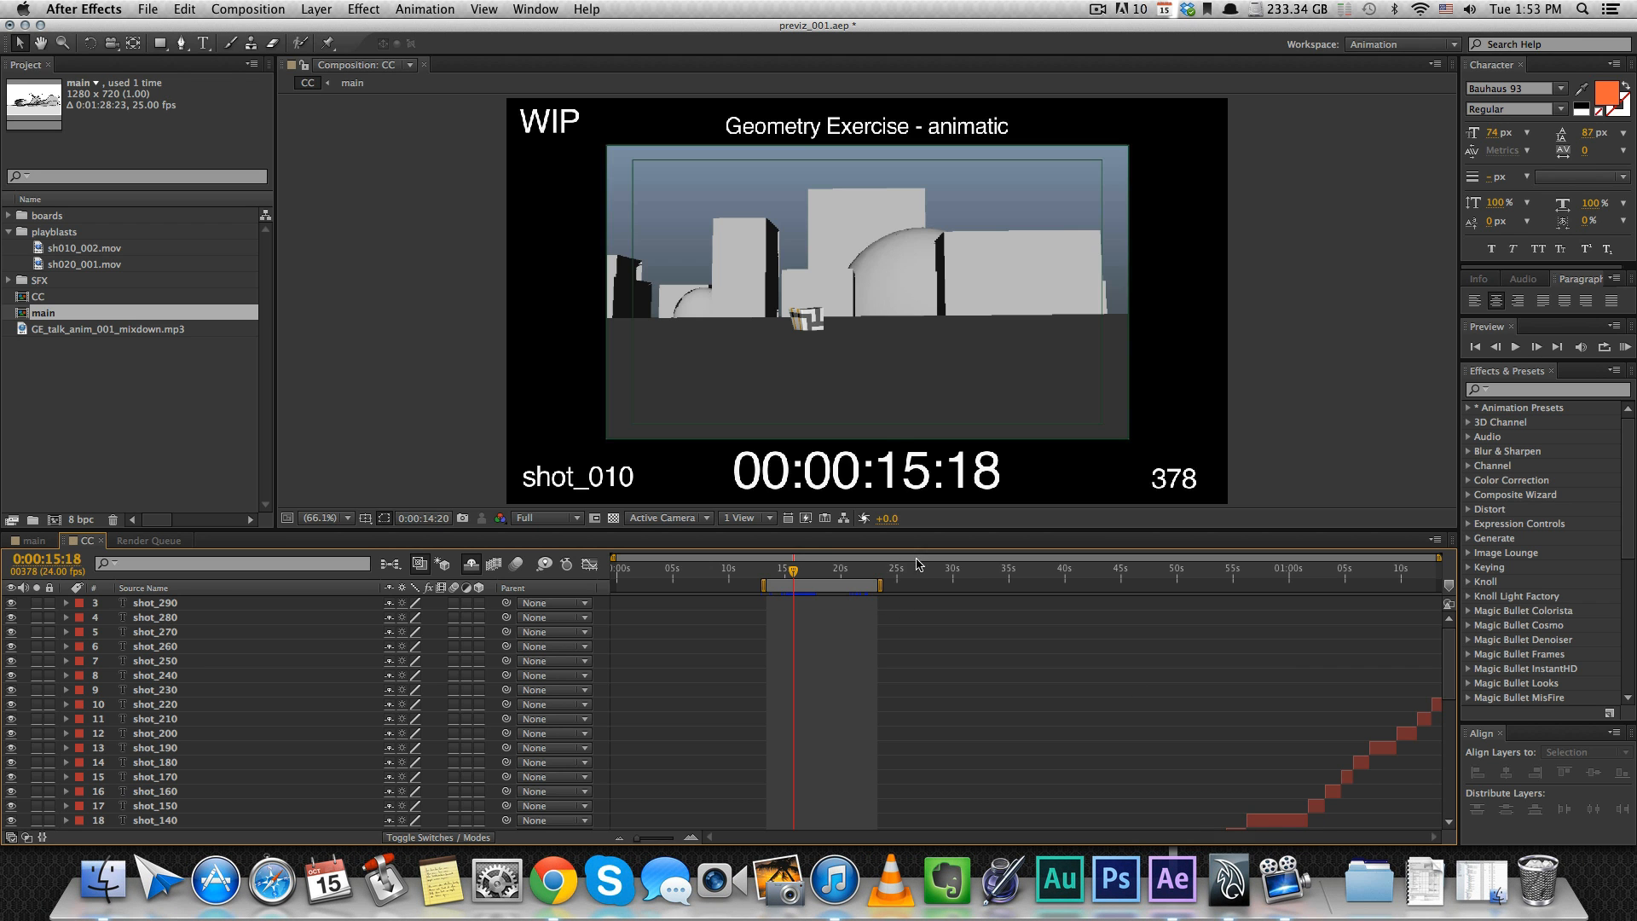
left_click_drag(926, 569, 985, 580)
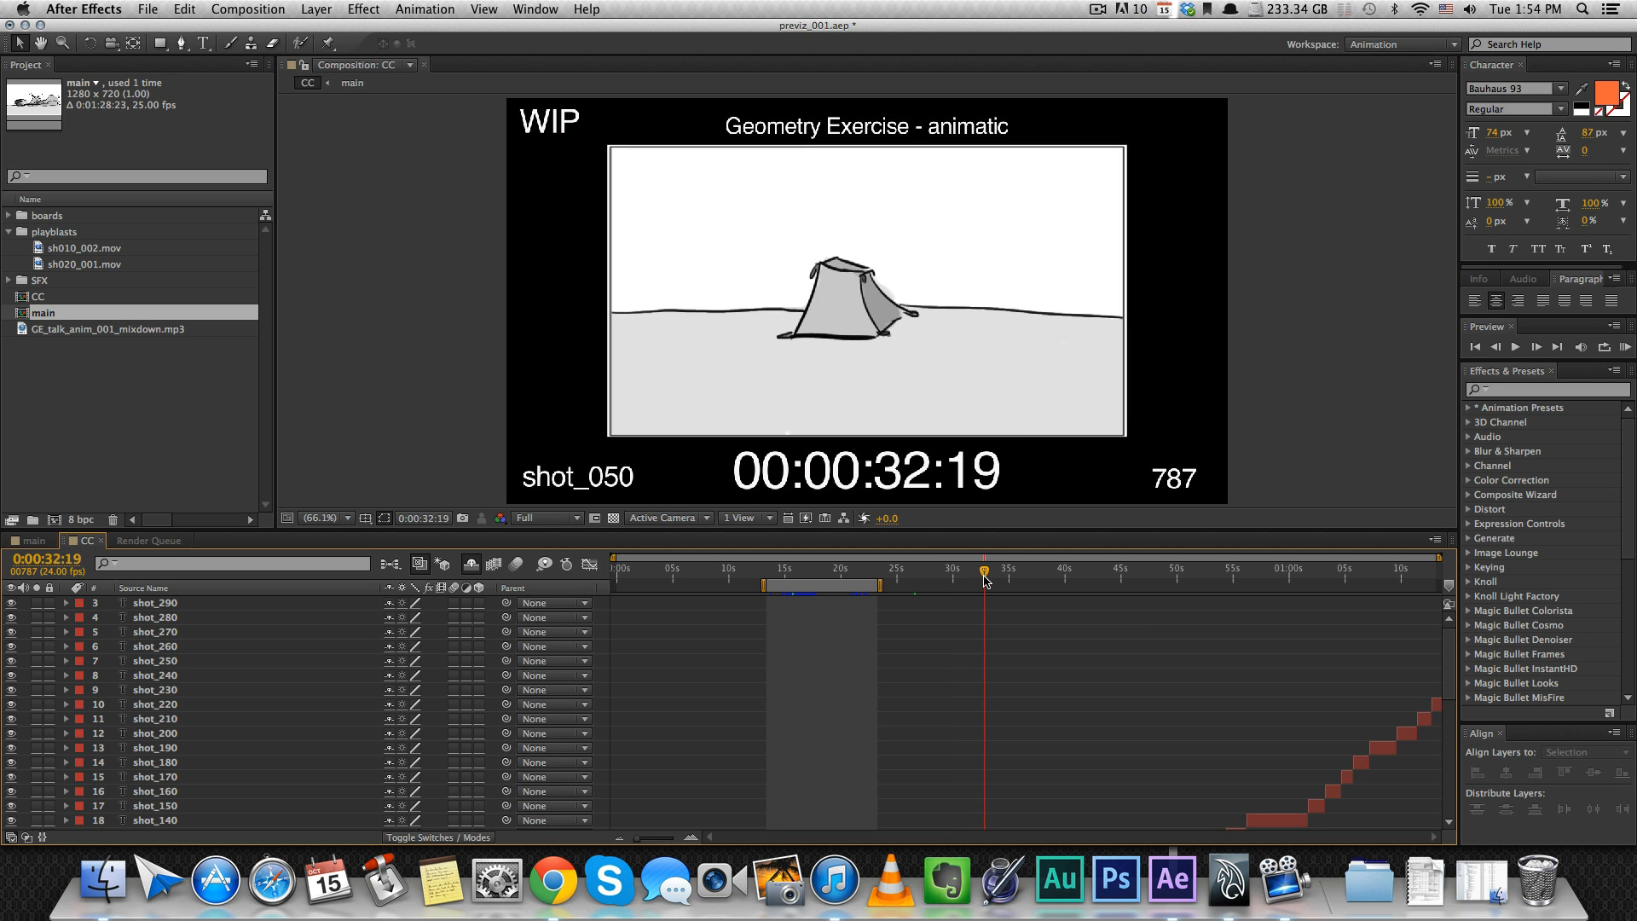
left_click_drag(985, 580, 1022, 581)
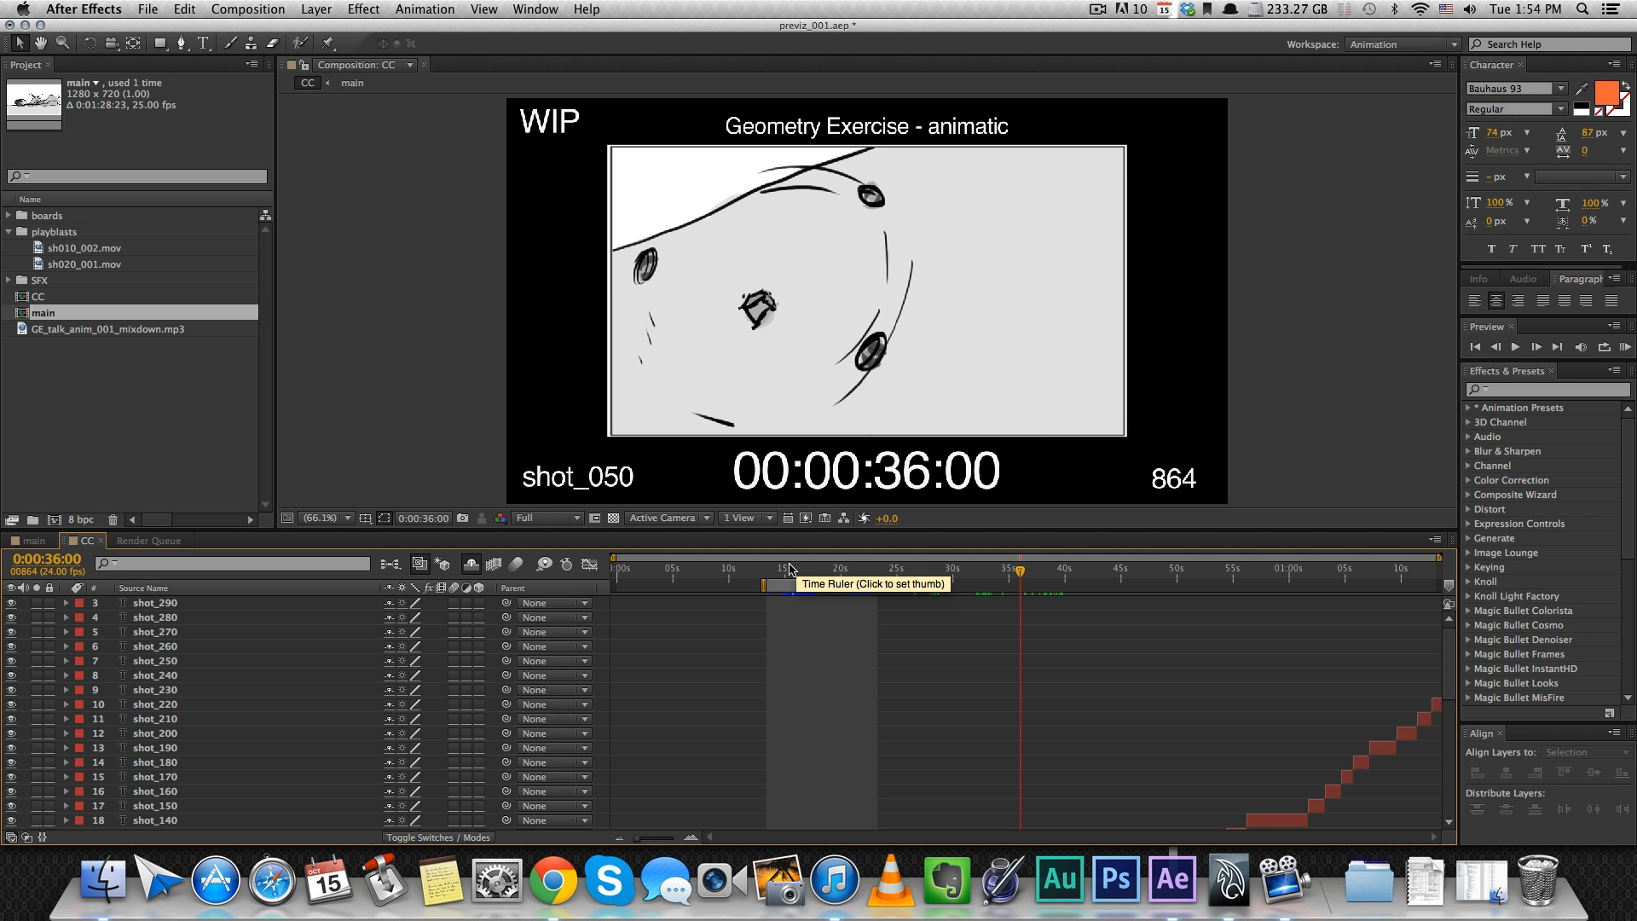
Step: Play the animatic from shot_010 at 0:00:14:18 into shot_020 and stop at 0:00:19:04
mouse_move(776, 574)
left_mouse_down()
mouse_move(820, 573)
mouse_move(784, 573)
left_mouse_up()
key("space")
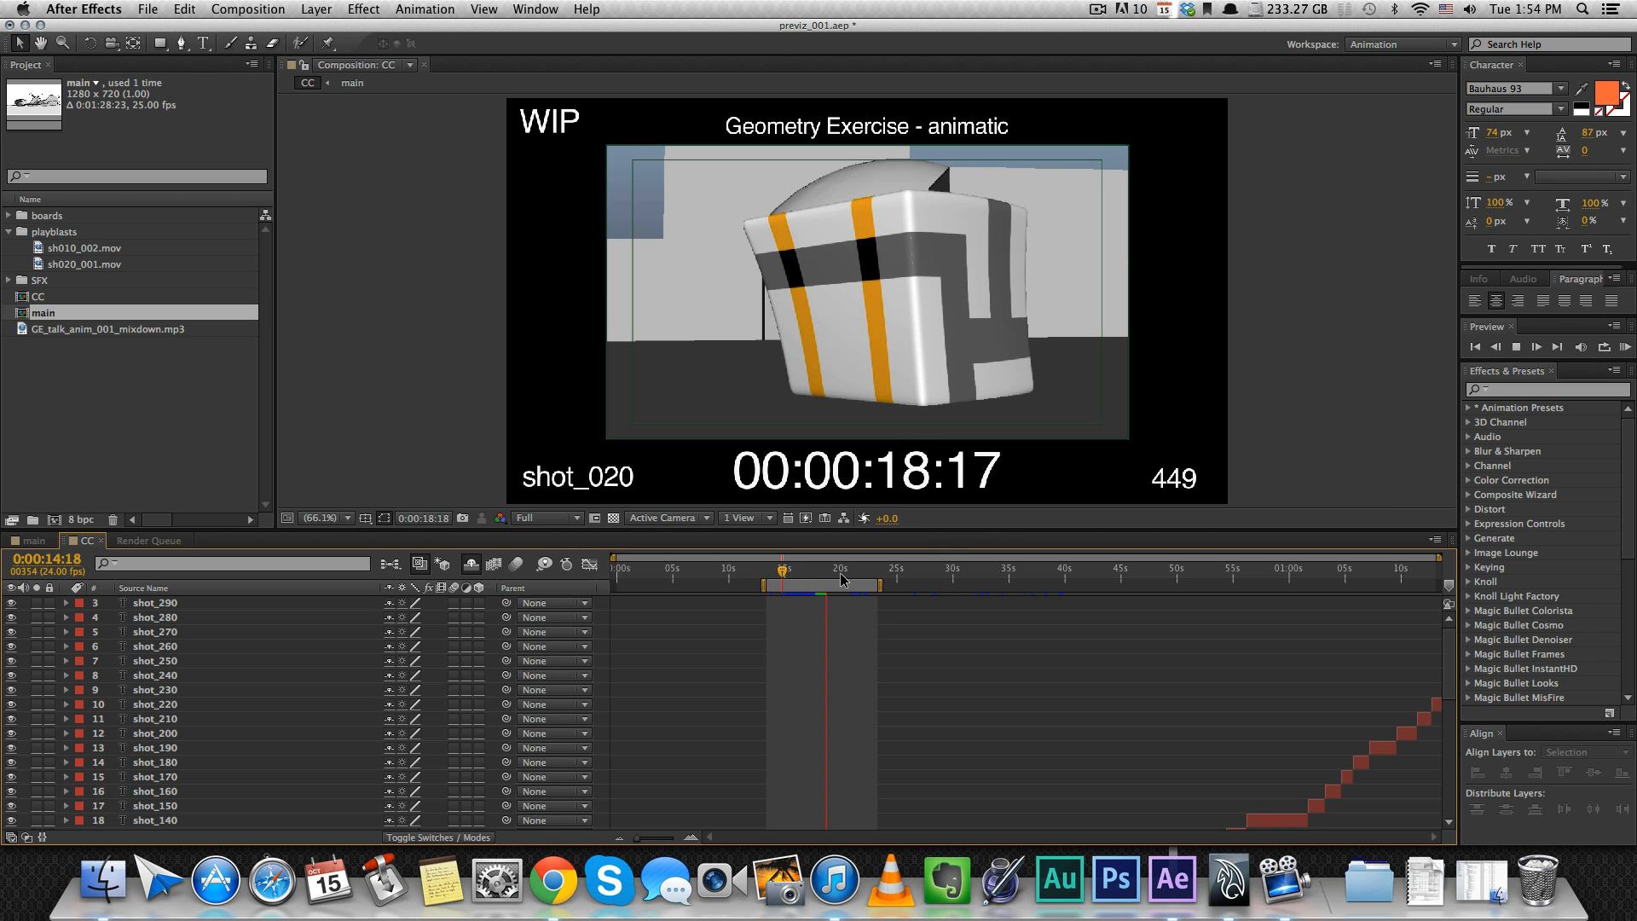
key("space")
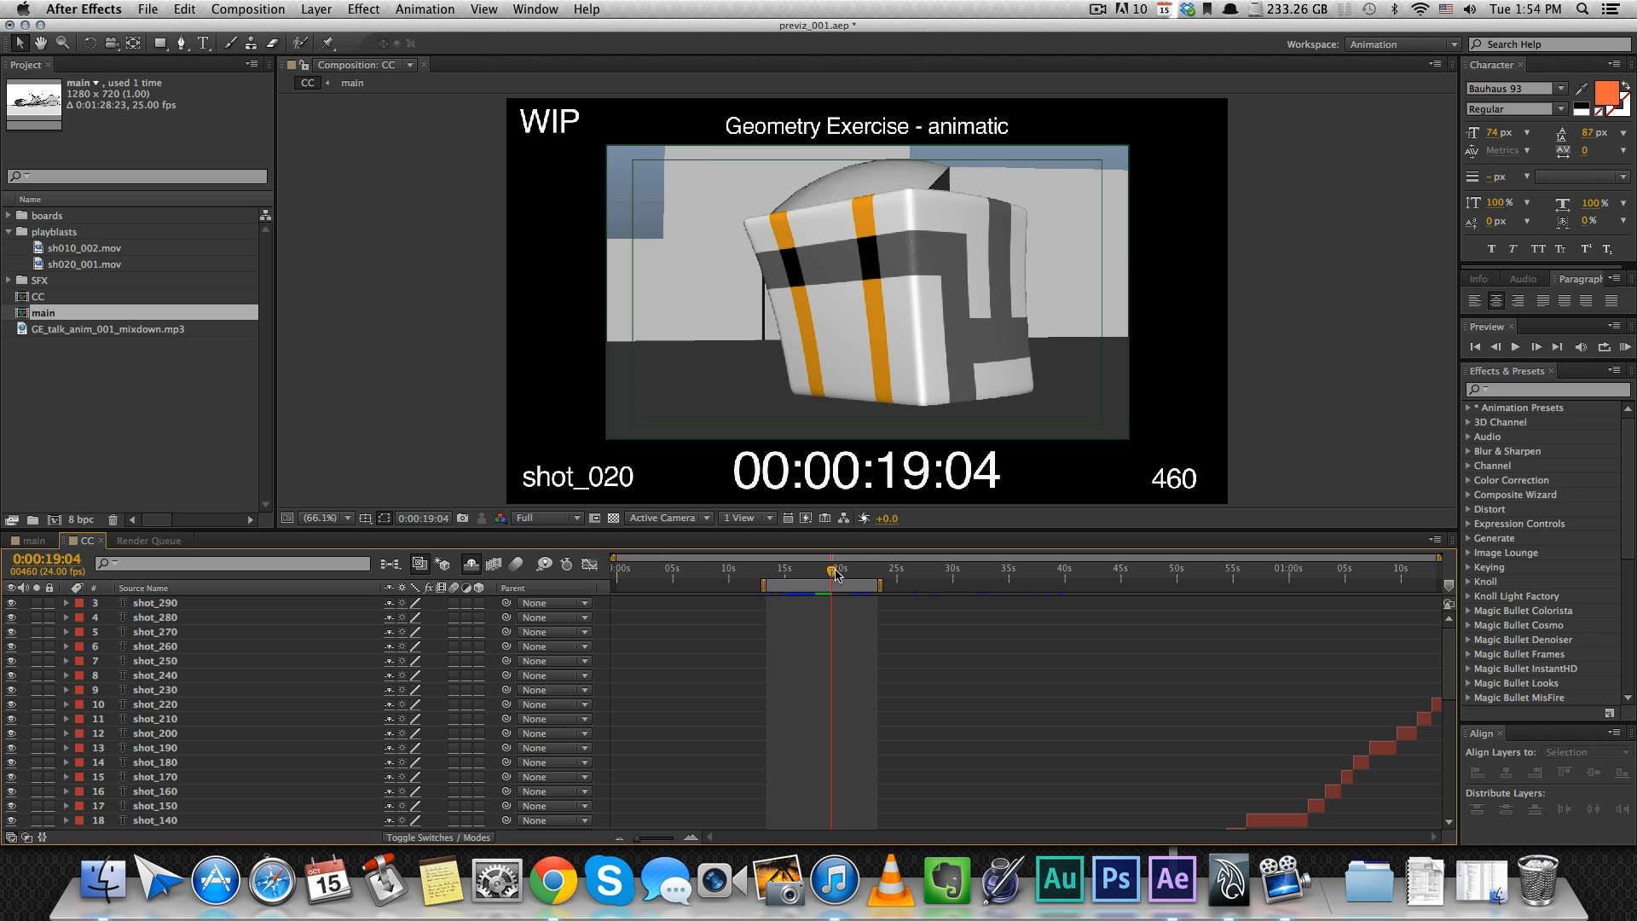
Step: Compare the shot_050 storyboards at 0:00:39:01 with the shot_010 playblast, scrubbing from shot_010 to 0:00:24:05
left_click_drag(836, 576, 1058, 580)
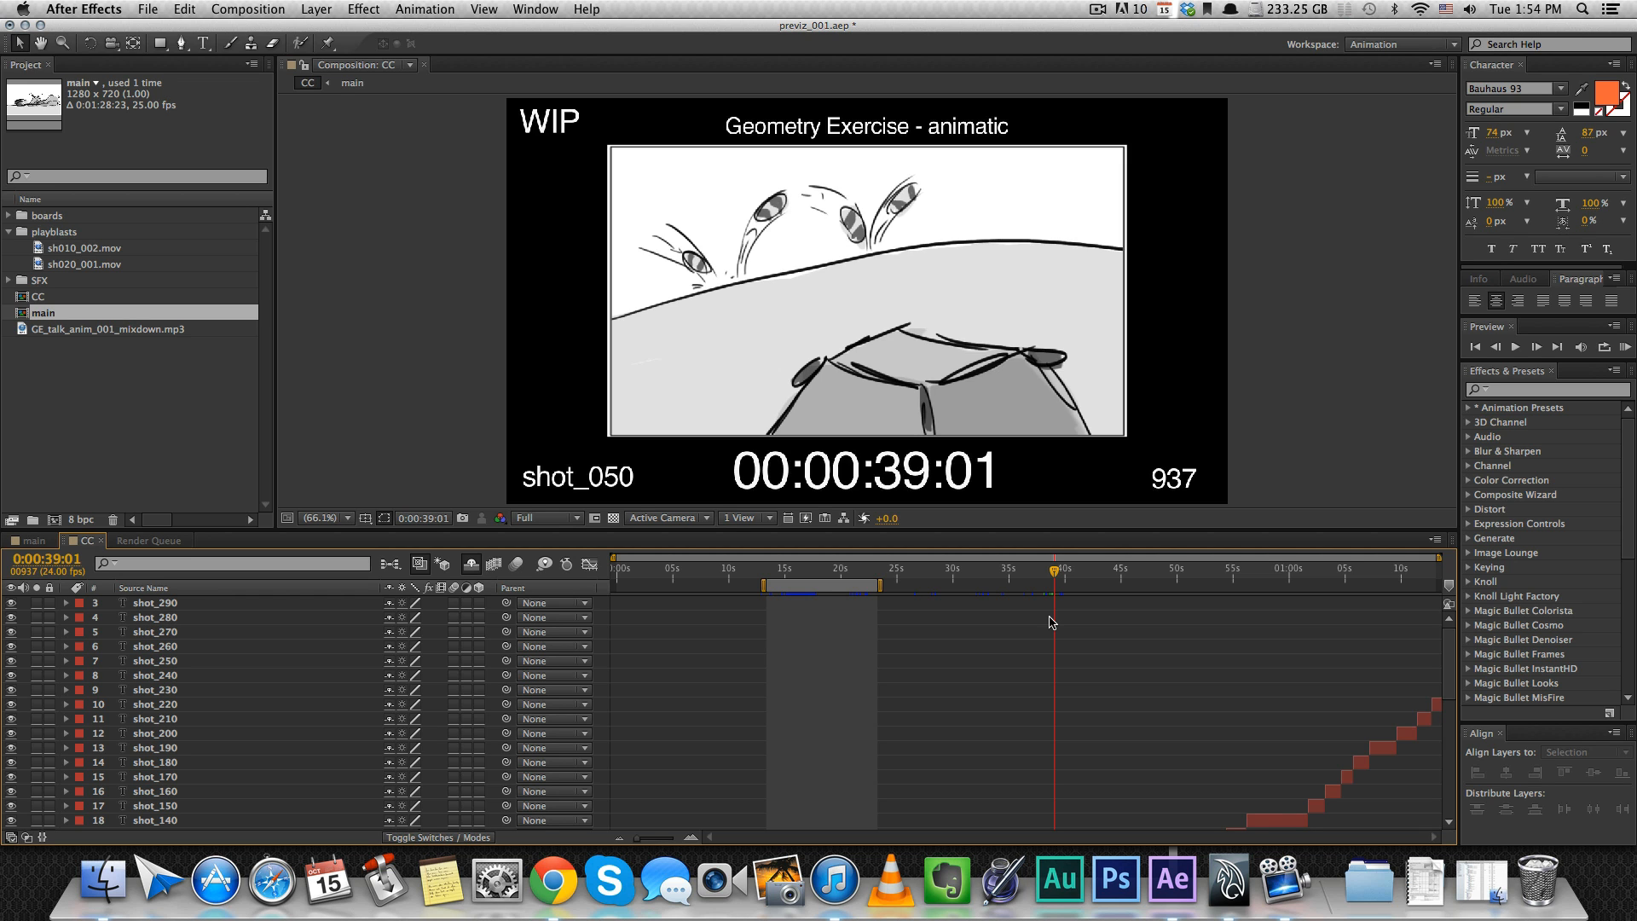
left_click(779, 572)
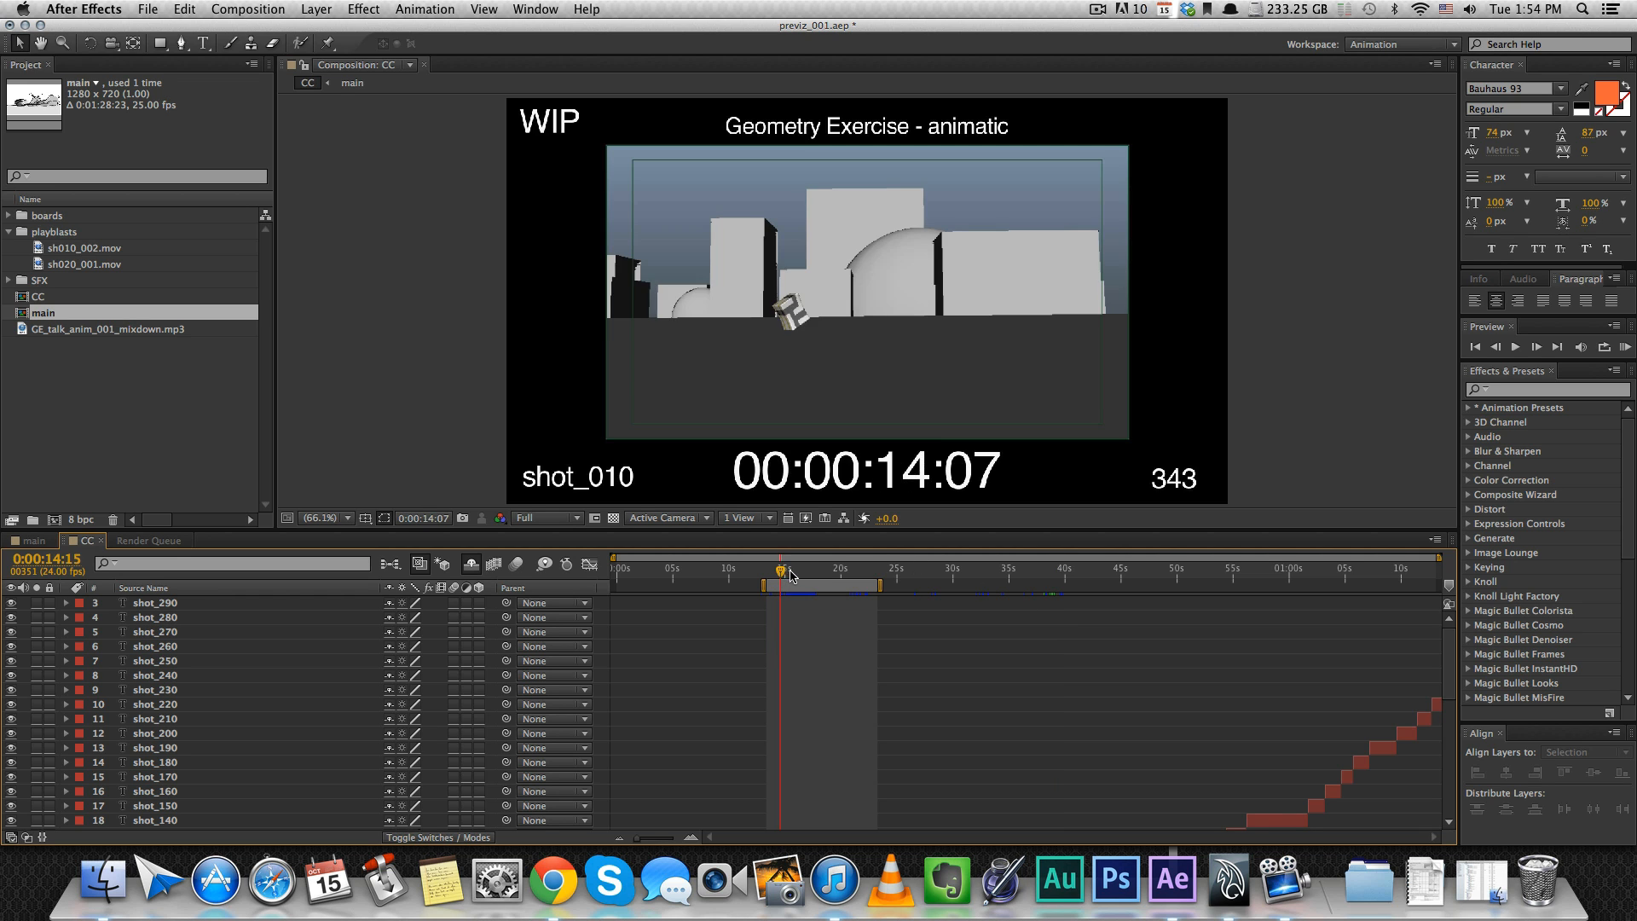
left_click_drag(791, 576, 889, 580)
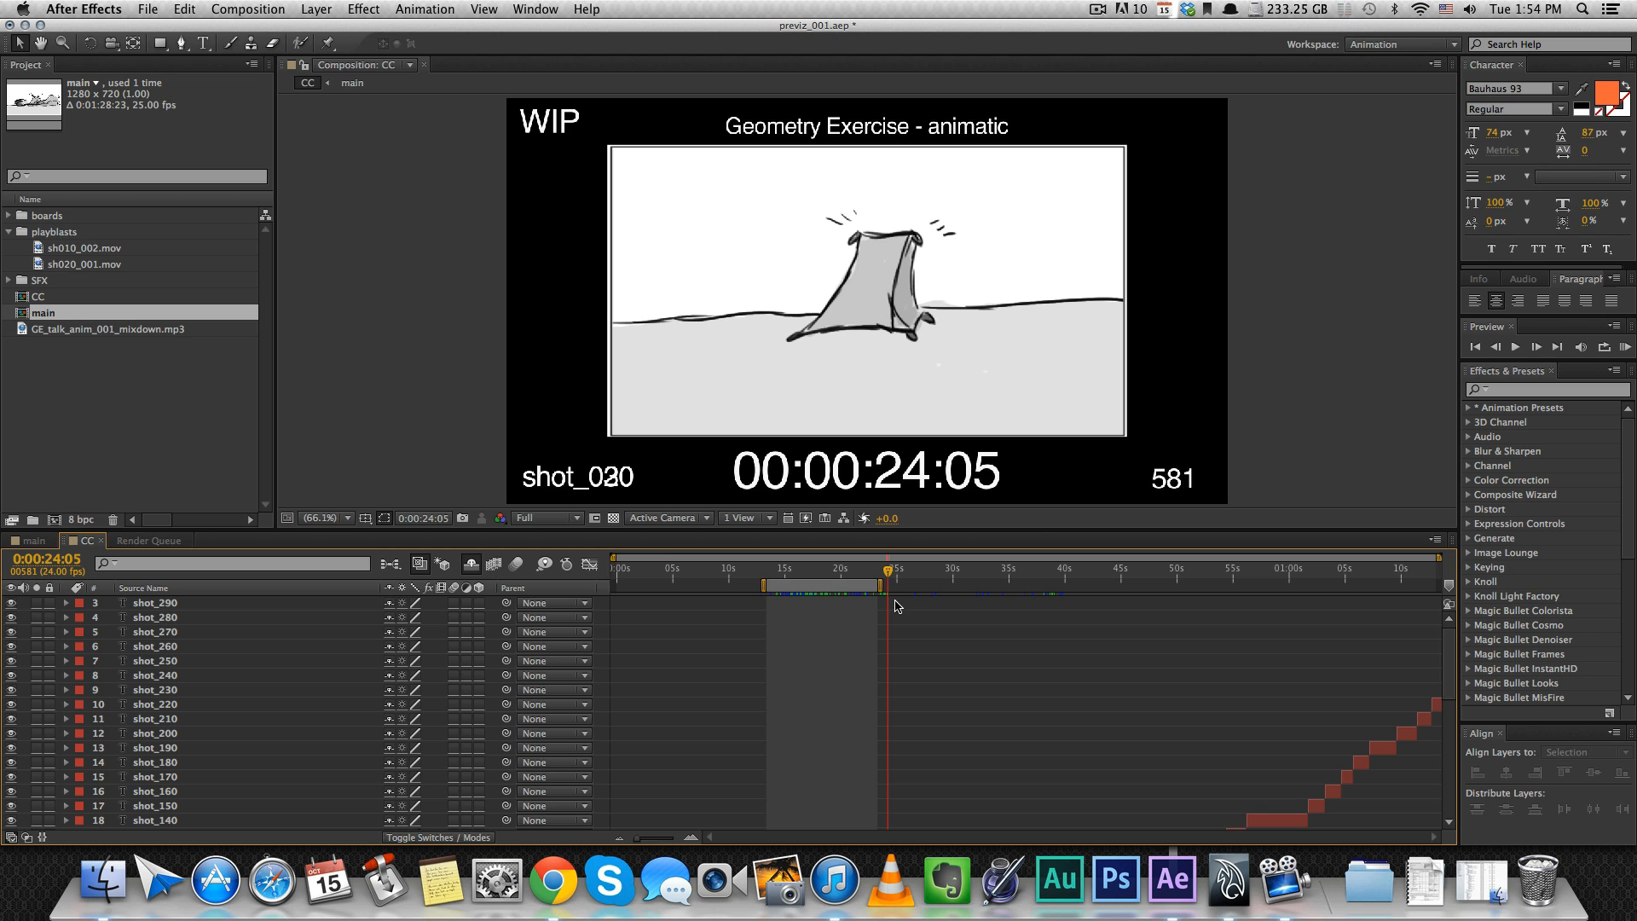
Step: Examine the lower shot layers in the timeline while scrubbing between the shot_020 playblast and the shot_030 storyboards
scroll(896, 607, "down", 10)
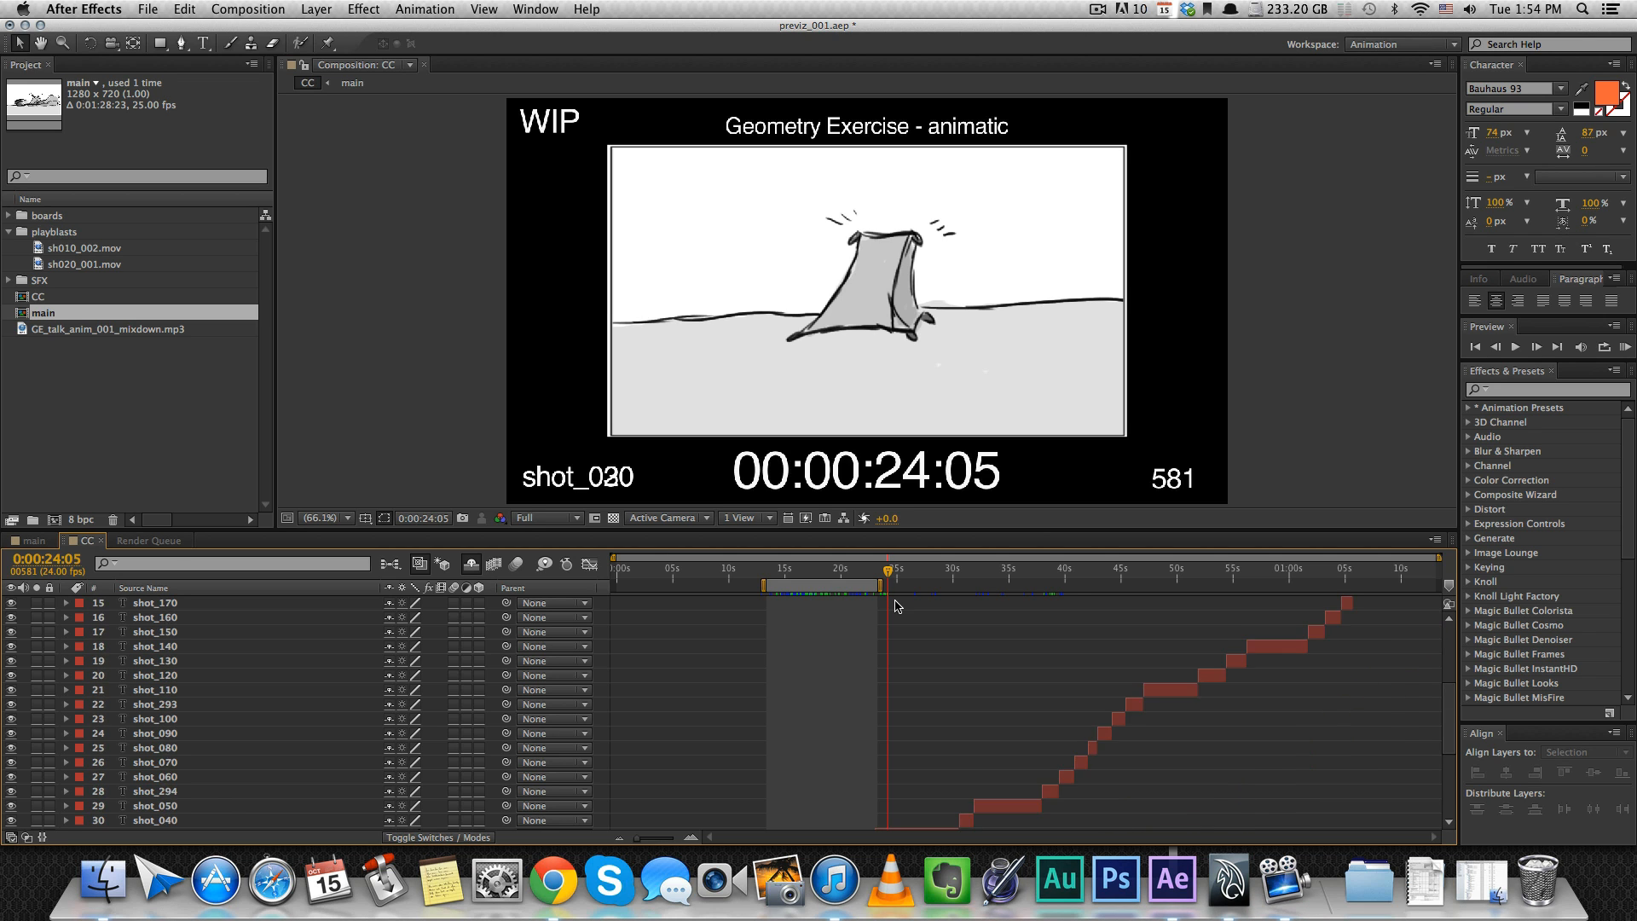
left_click_drag(817, 572, 825, 577)
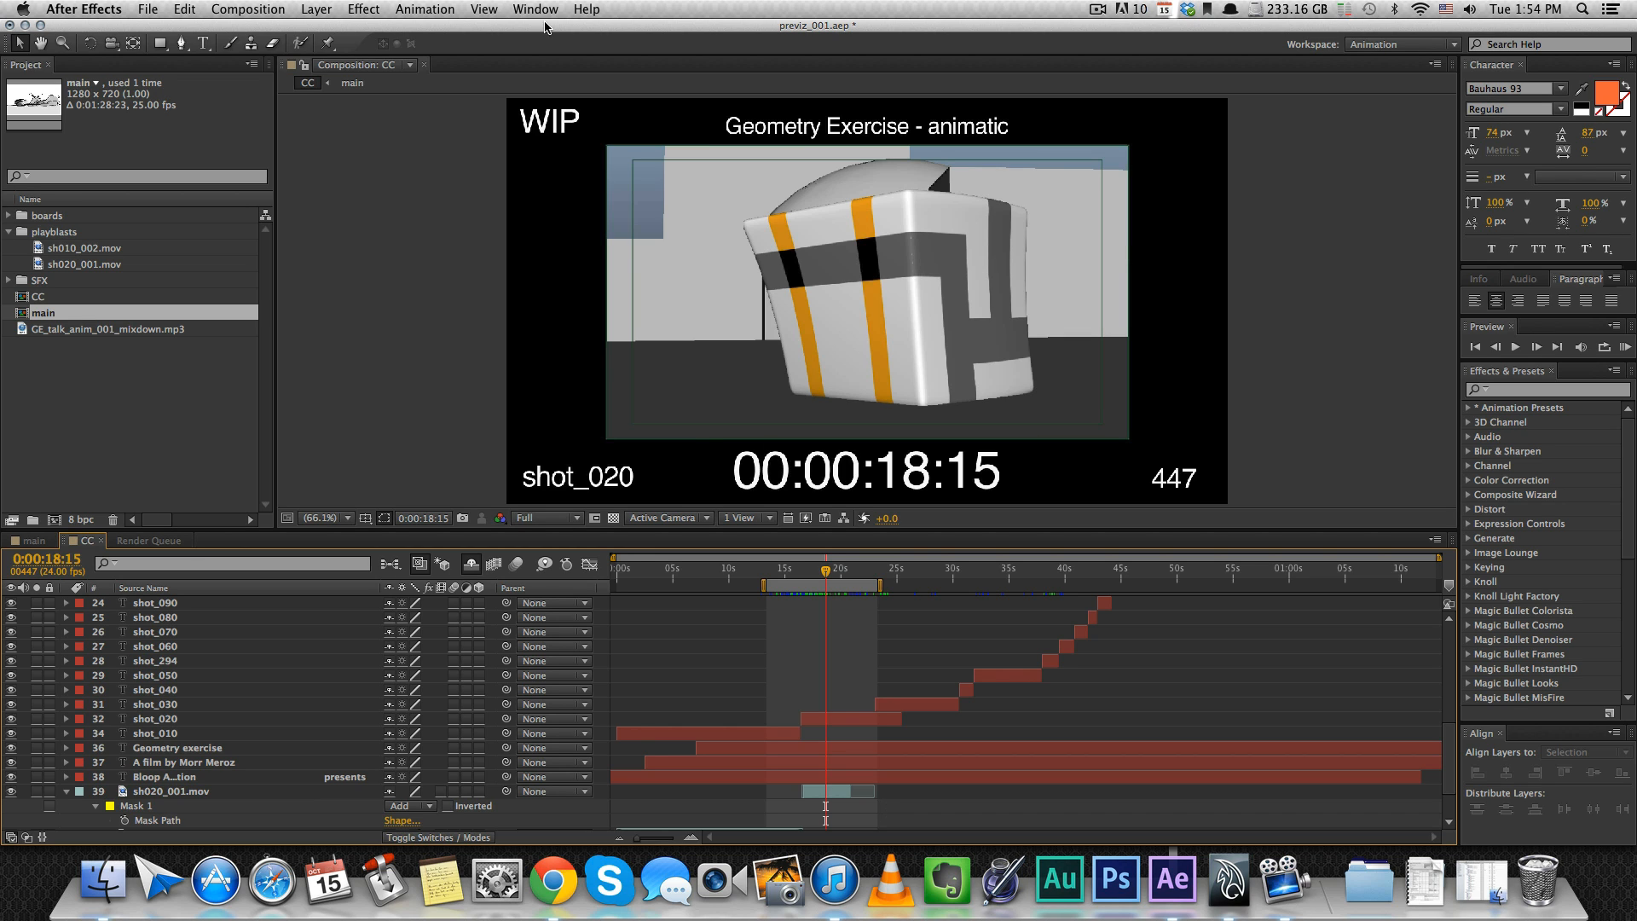
left_click_drag(929, 574, 943, 576)
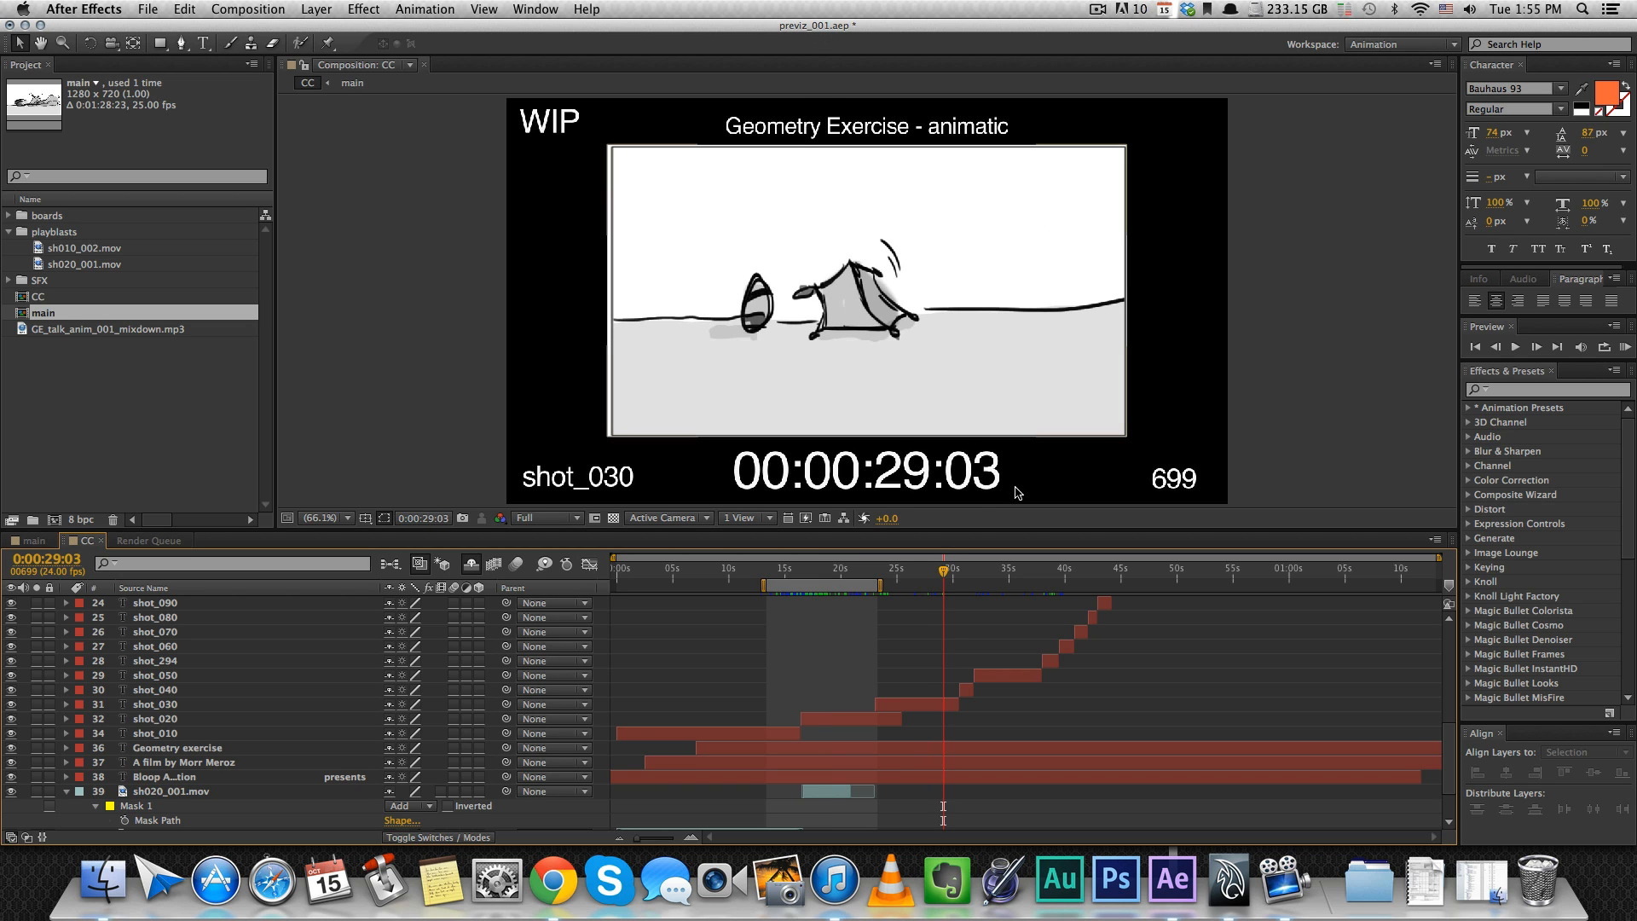
left_click_drag(943, 571, 867, 571)
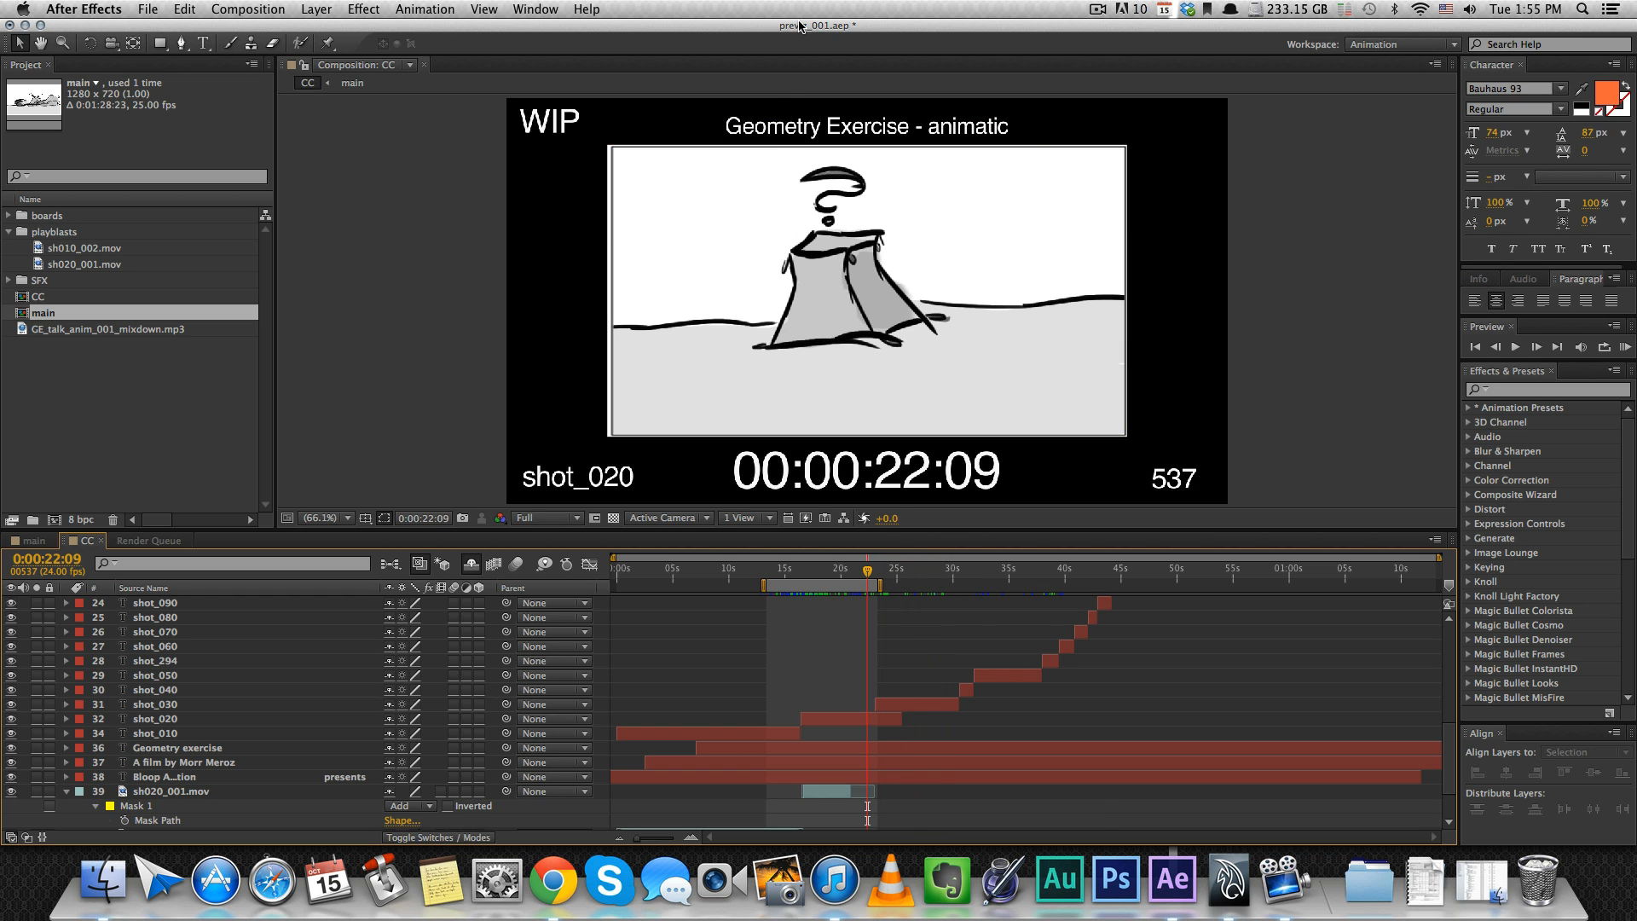
left_click(899, 570)
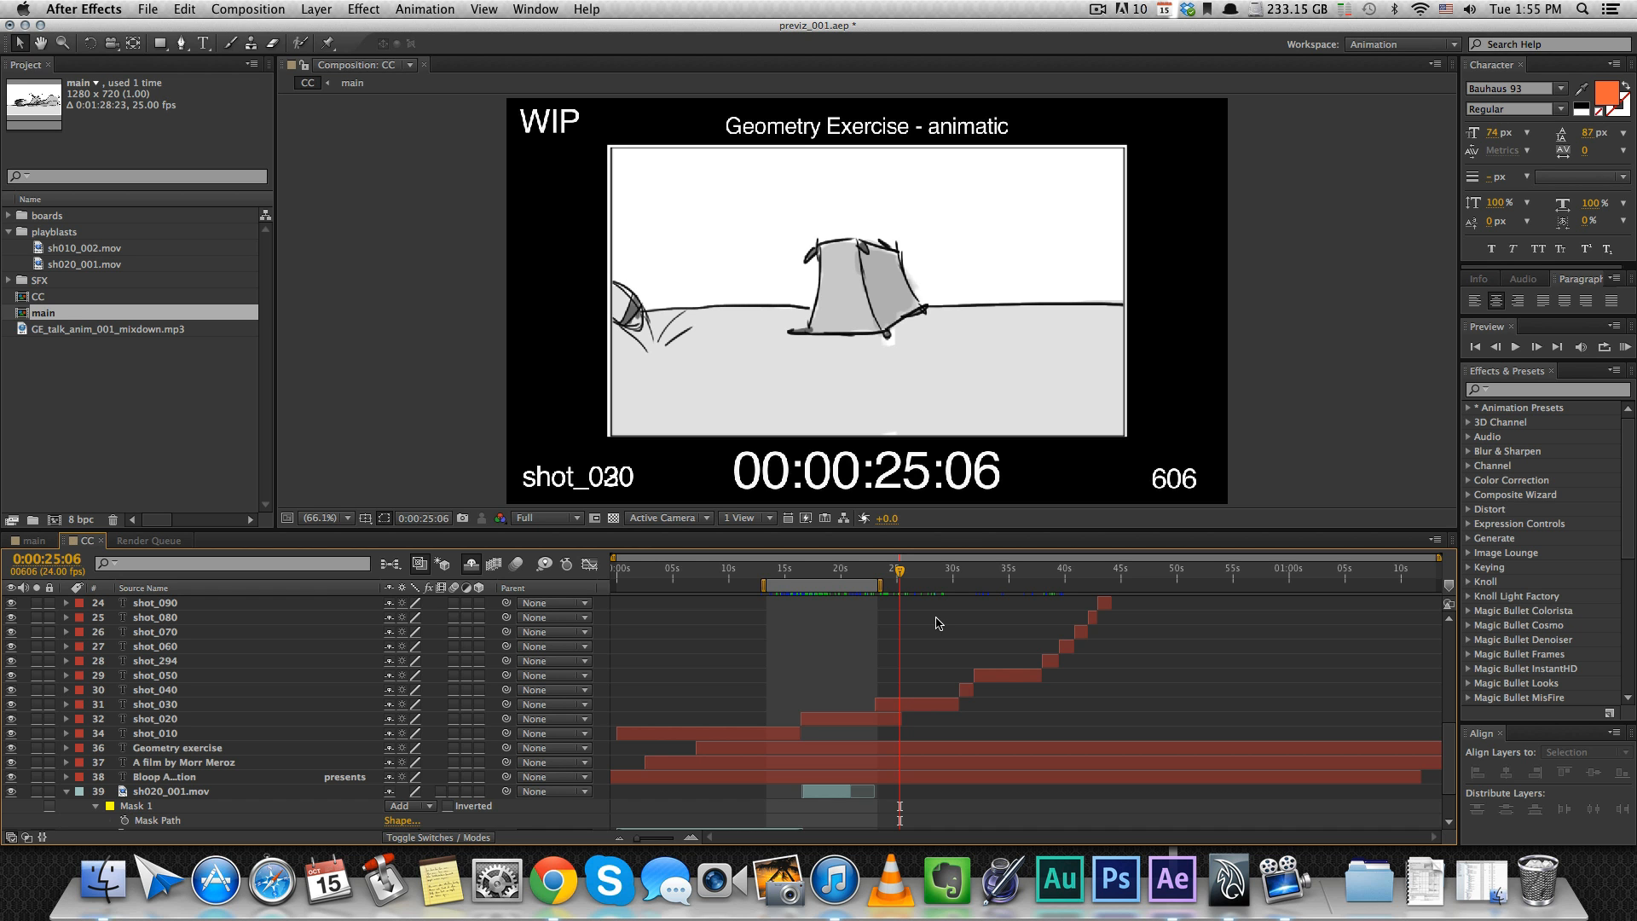
Step: Switch to Finder, collapse the animation folder and select the sounds folder inside edit
left_click(100, 883)
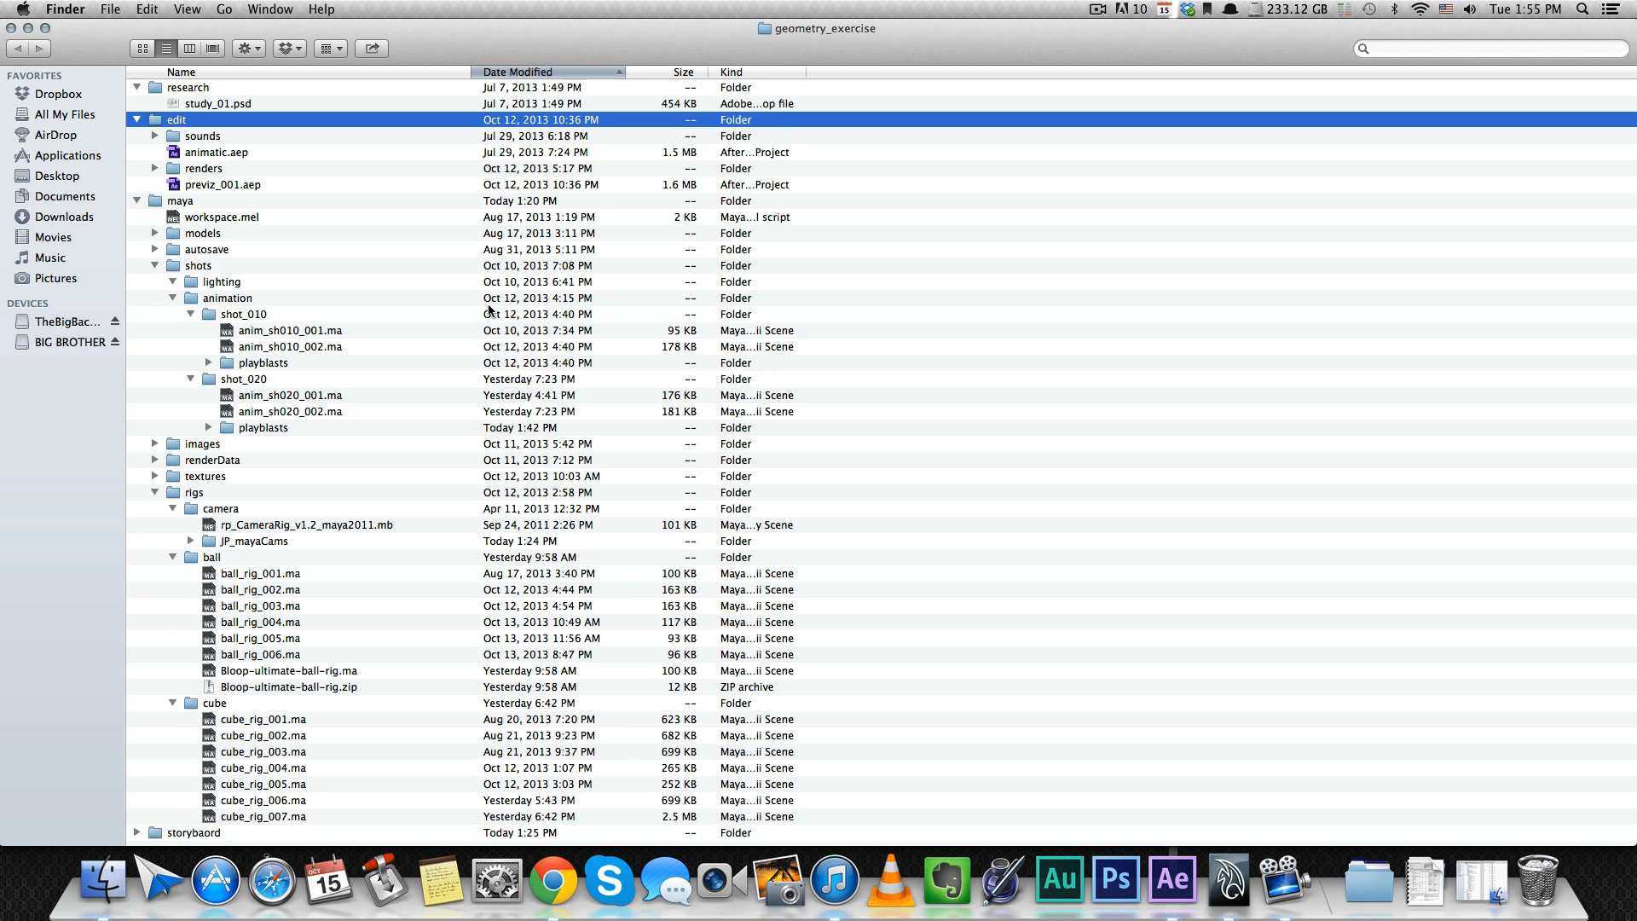
left_click(173, 299)
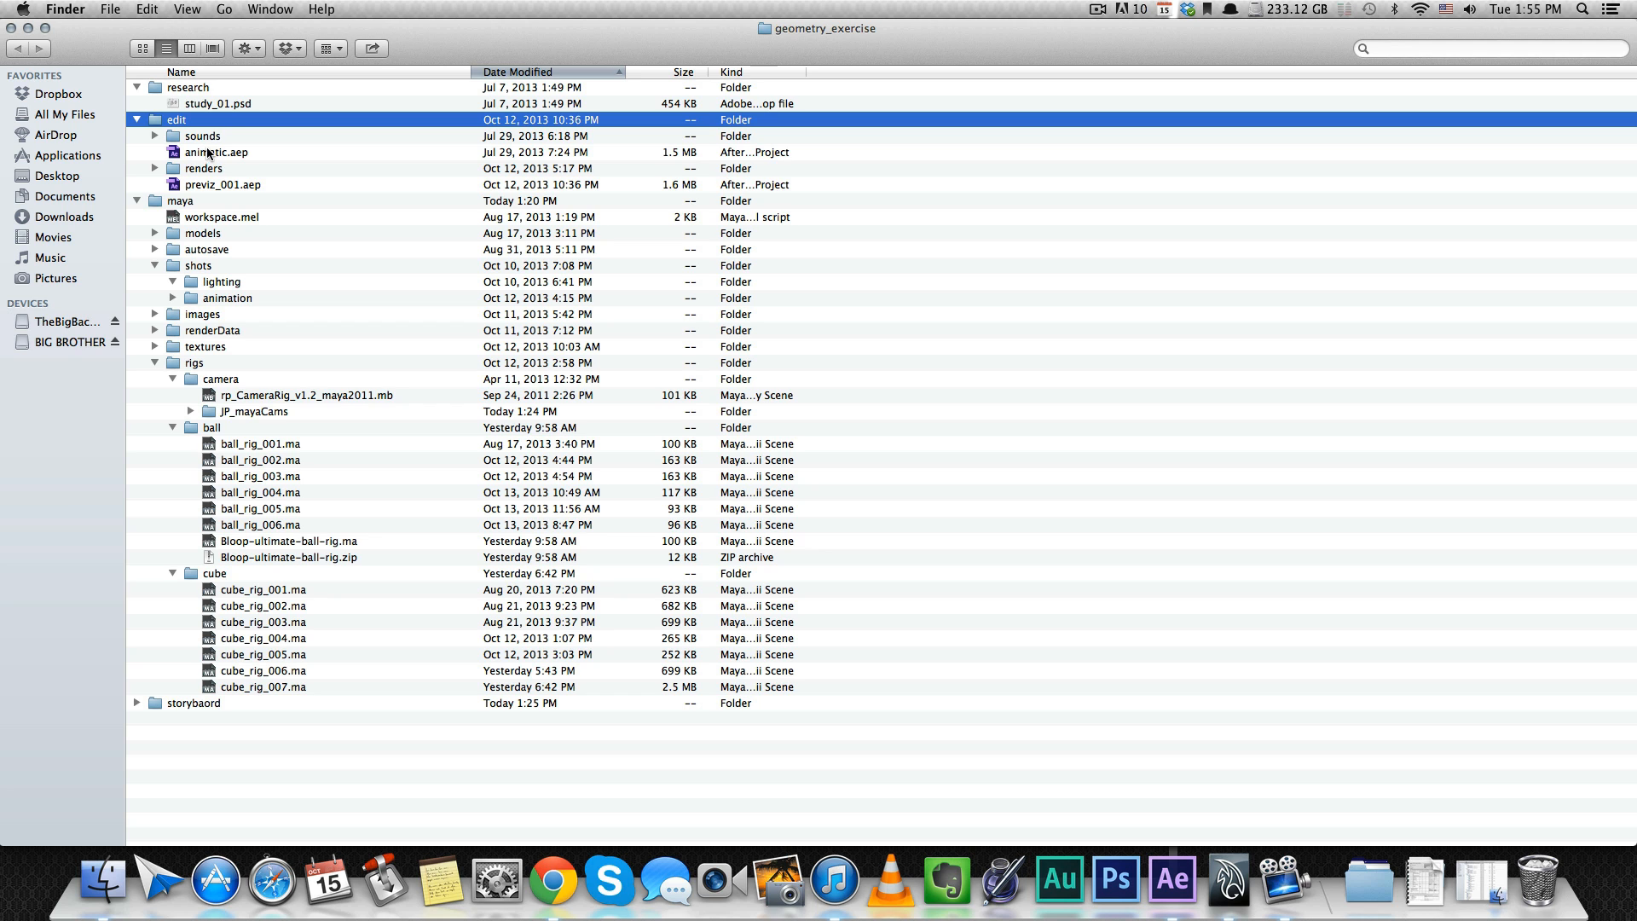
left_click(210, 134)
left_click(190, 118)
left_click(209, 138)
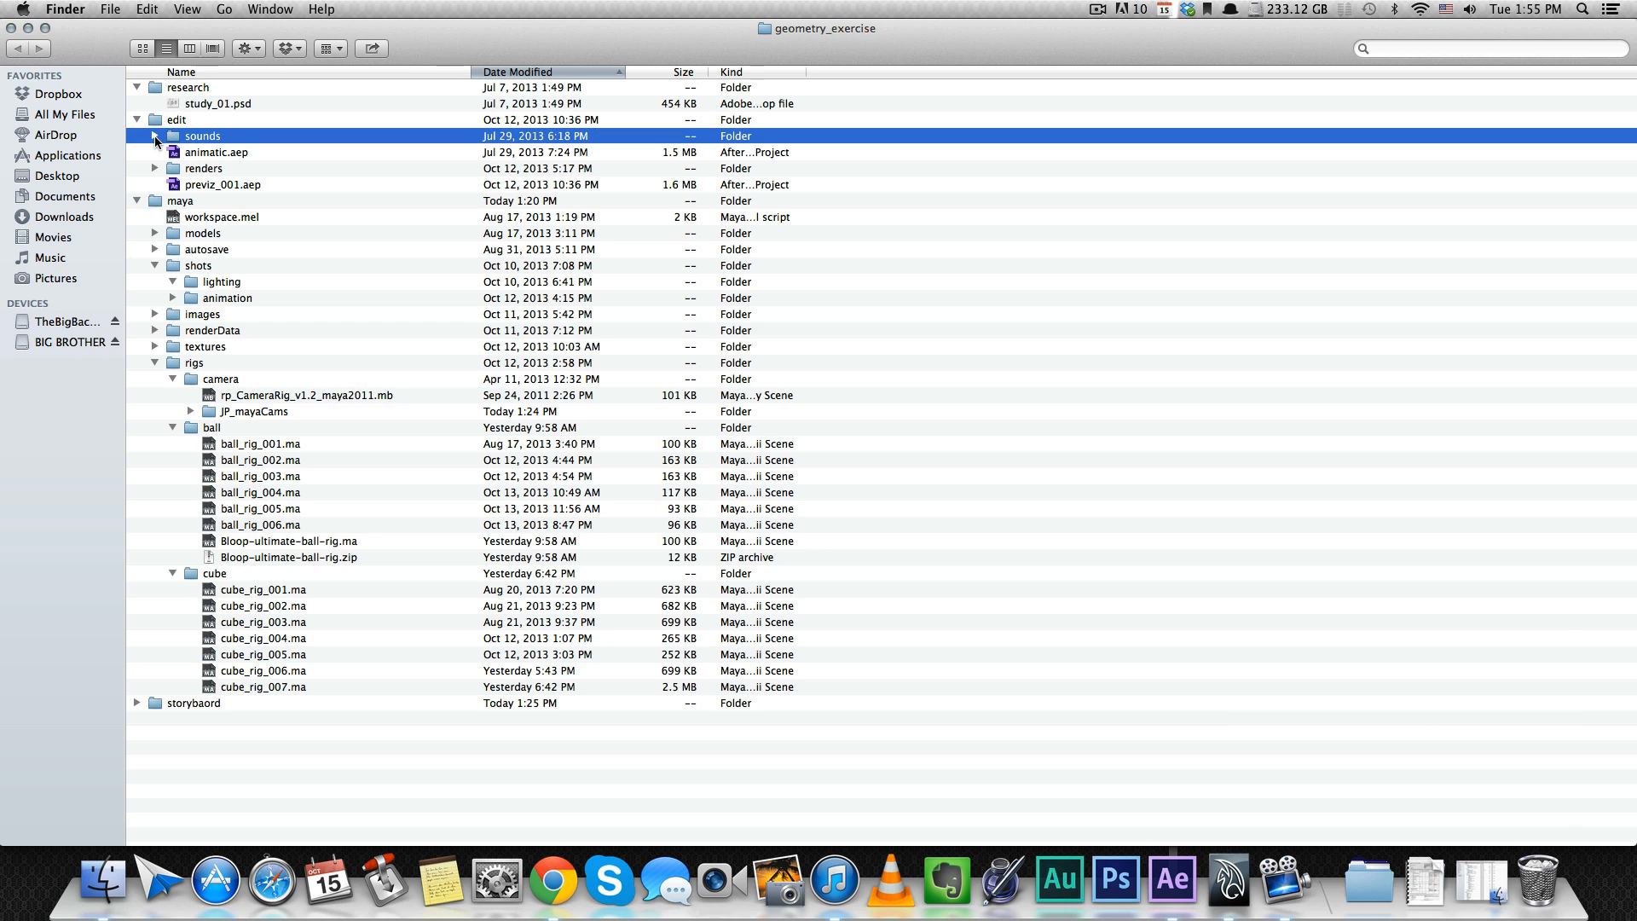
Step: Expand the sounds folder and look at its sfx and talk subfolders
left_click(156, 136)
left_click(237, 154)
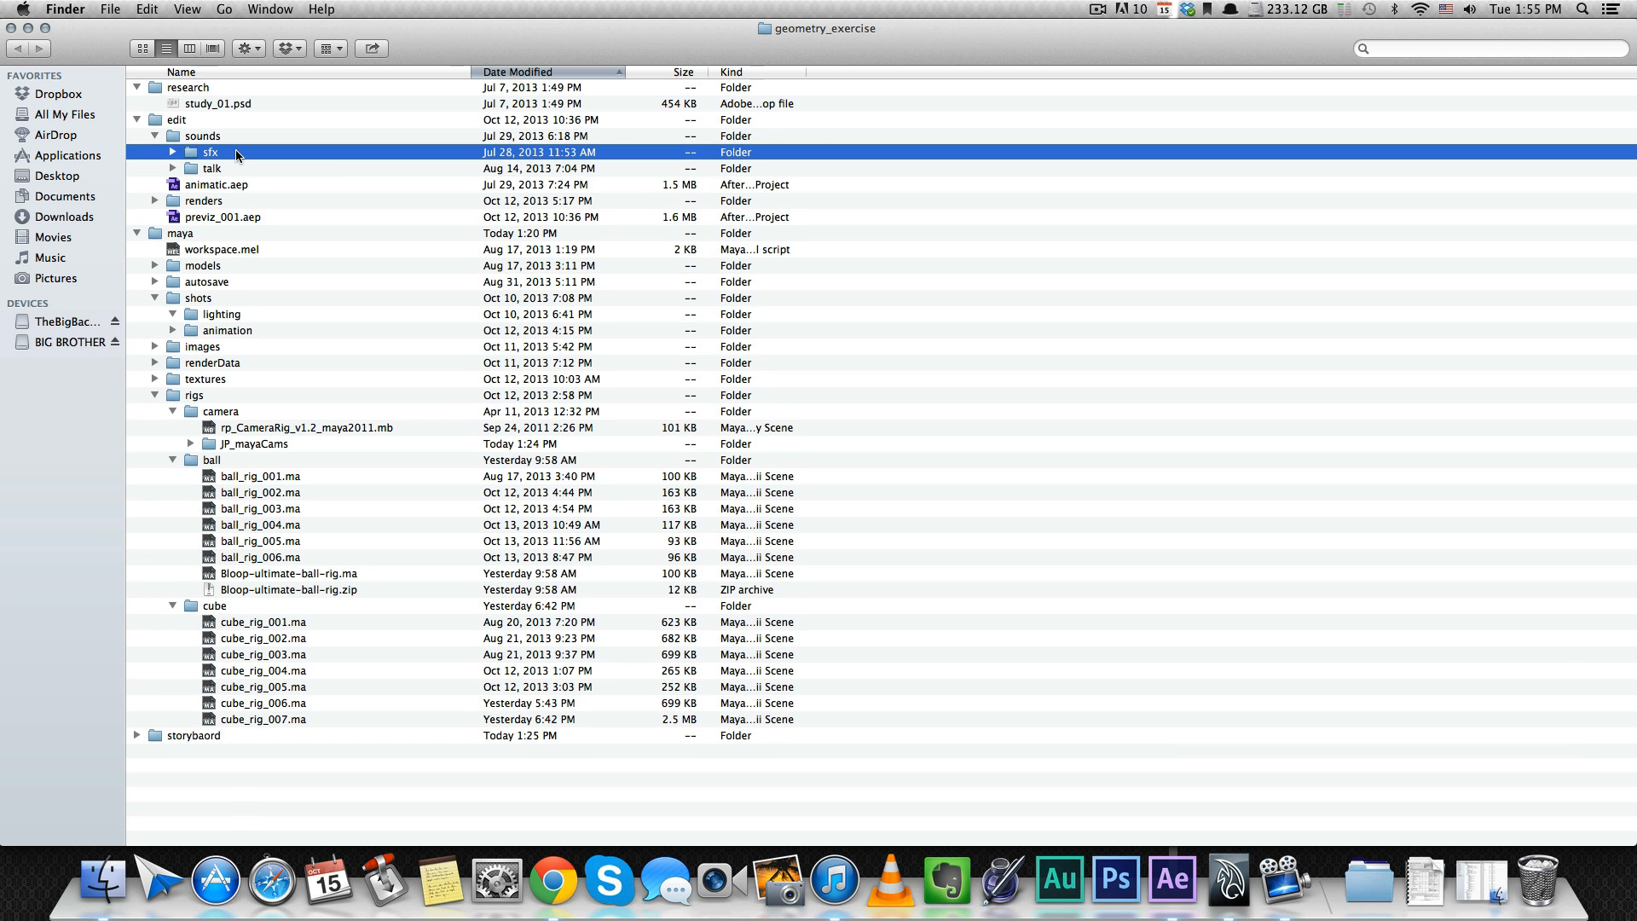
left_click(233, 164)
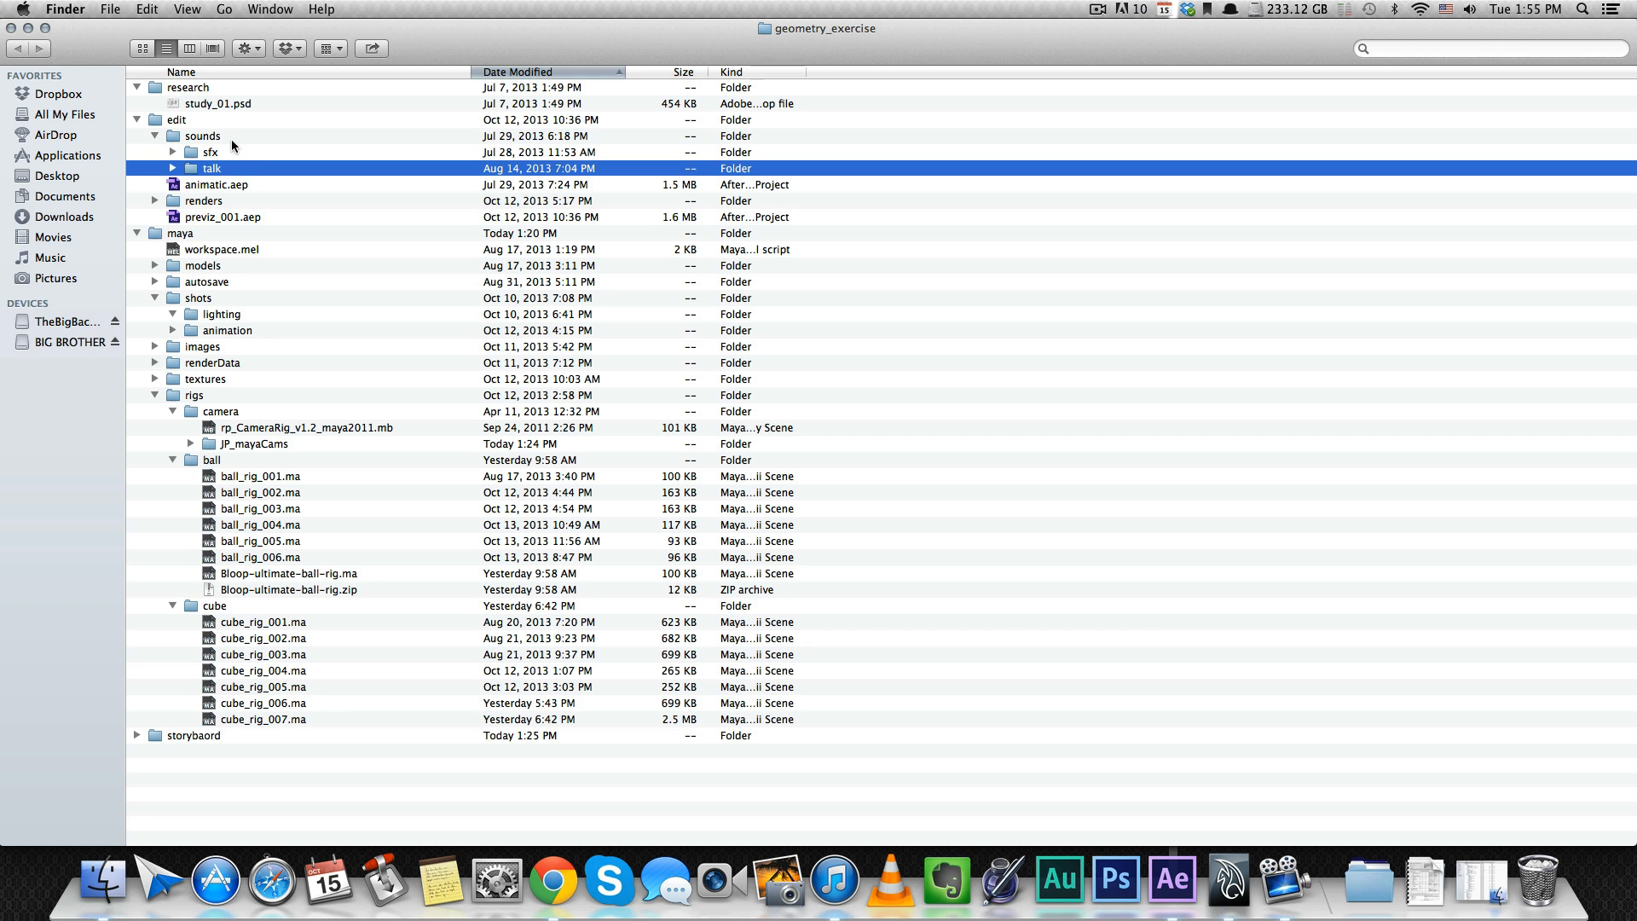
left_click(233, 135)
key("Left")
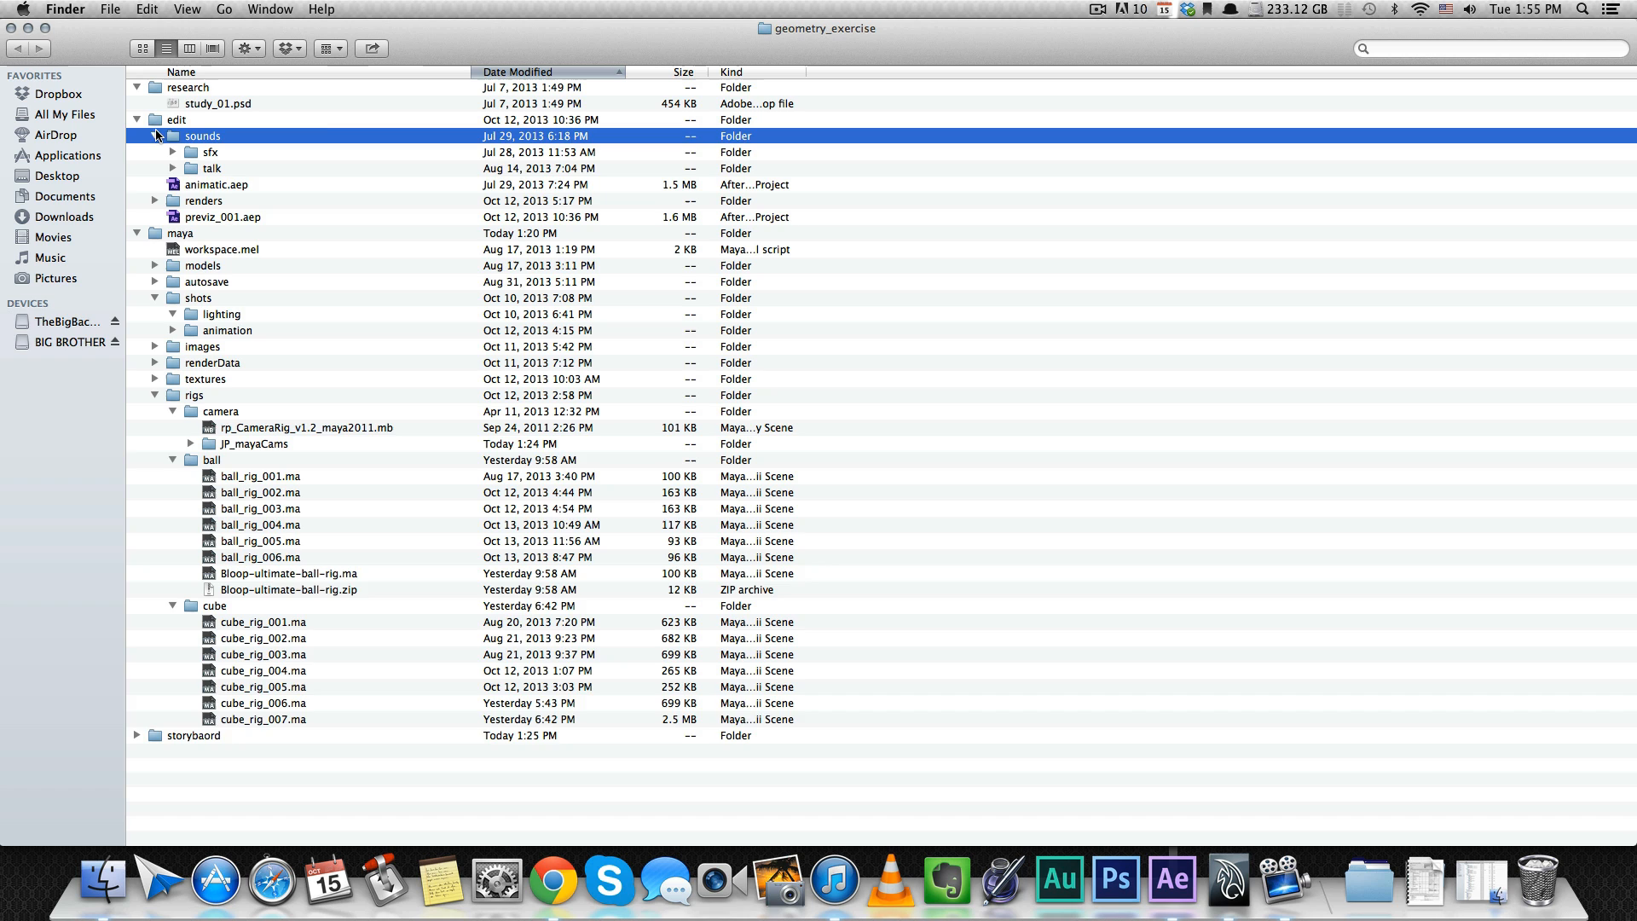